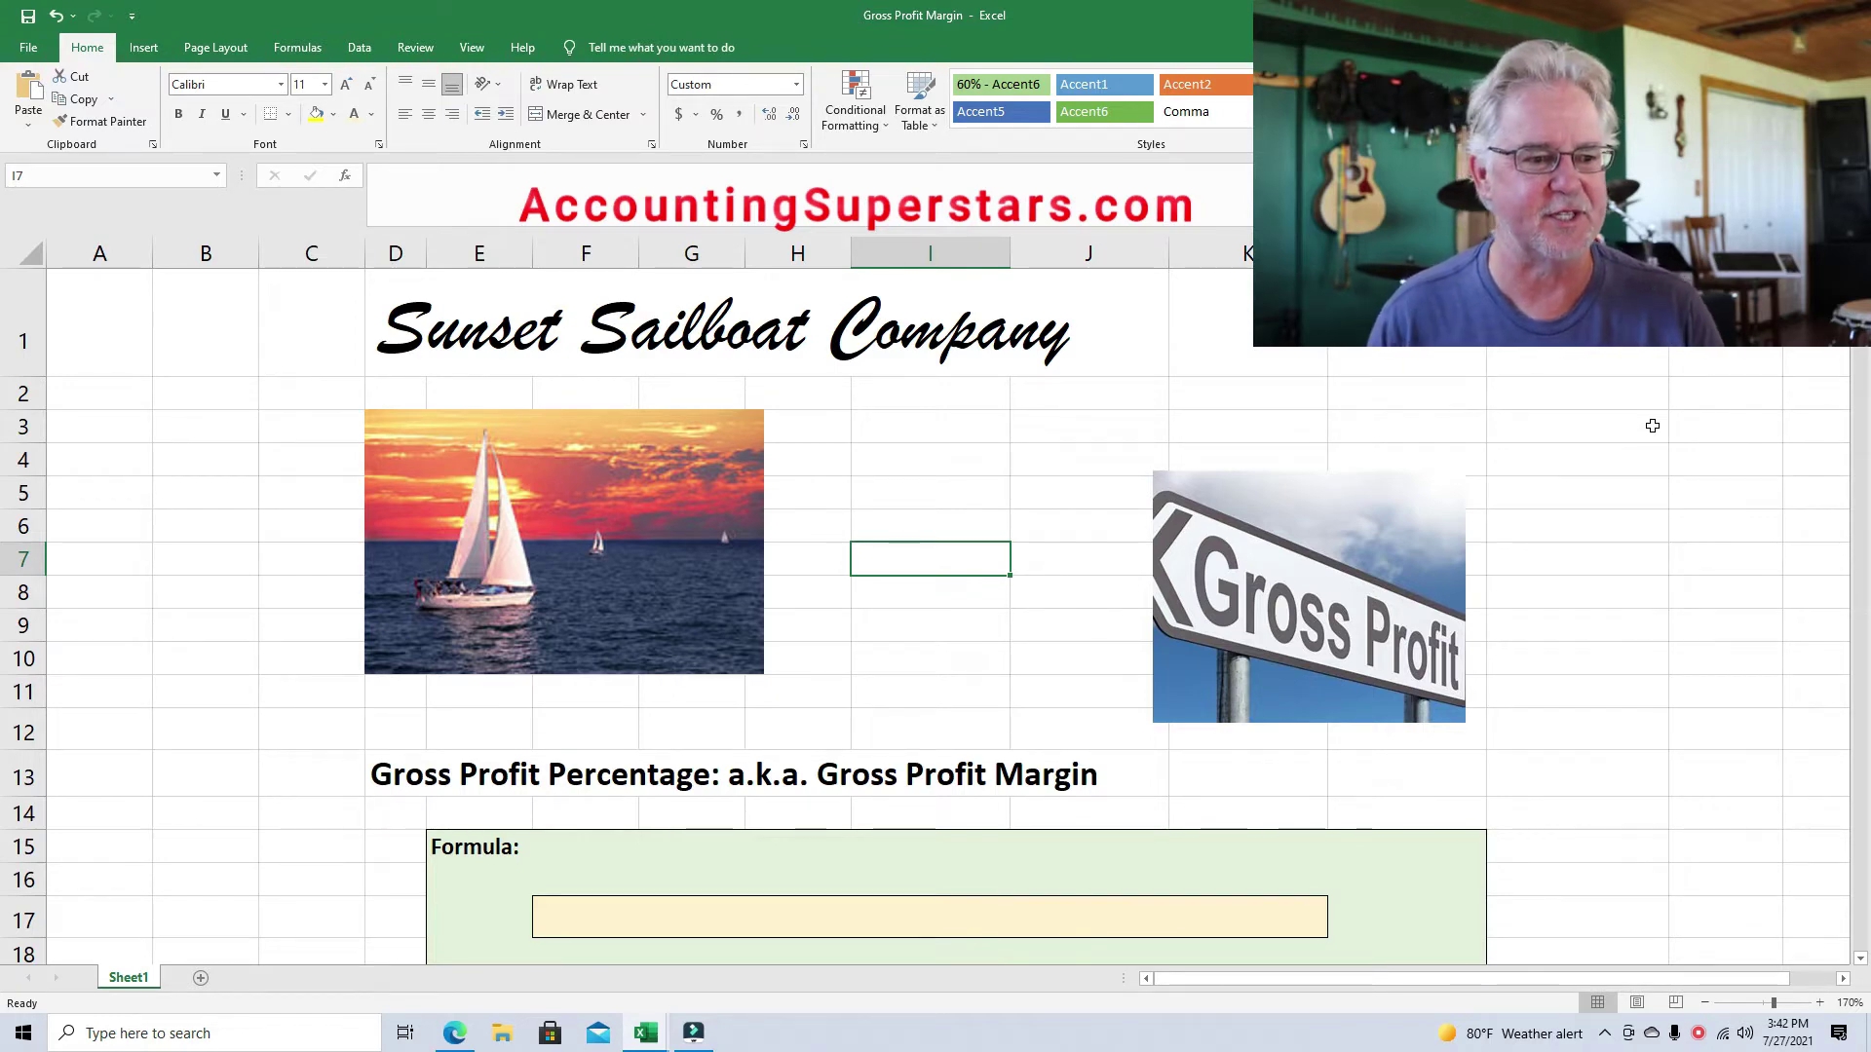
Reveal the hidden 'Gross Profit Percentage = Gross Profit / Sales' formula in F17 with a dark font colour.
scroll(1282, 545, down, 2)
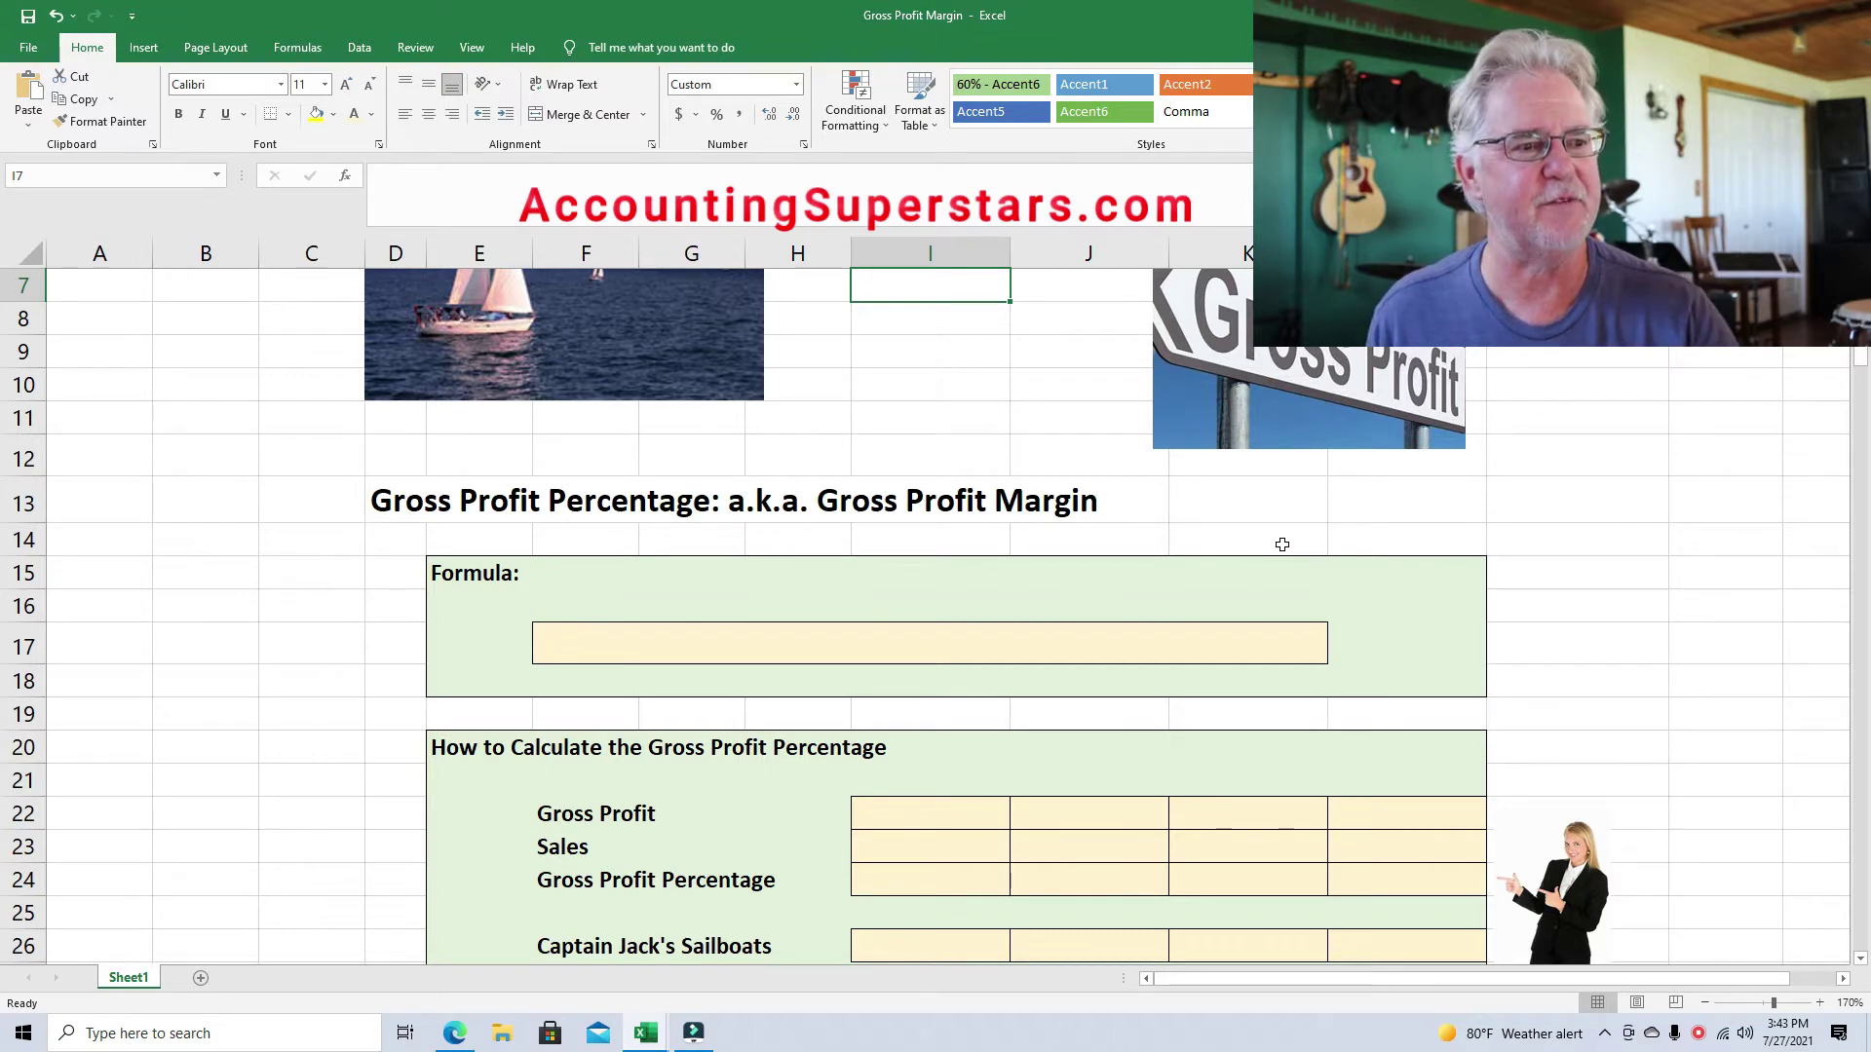
click(585, 646)
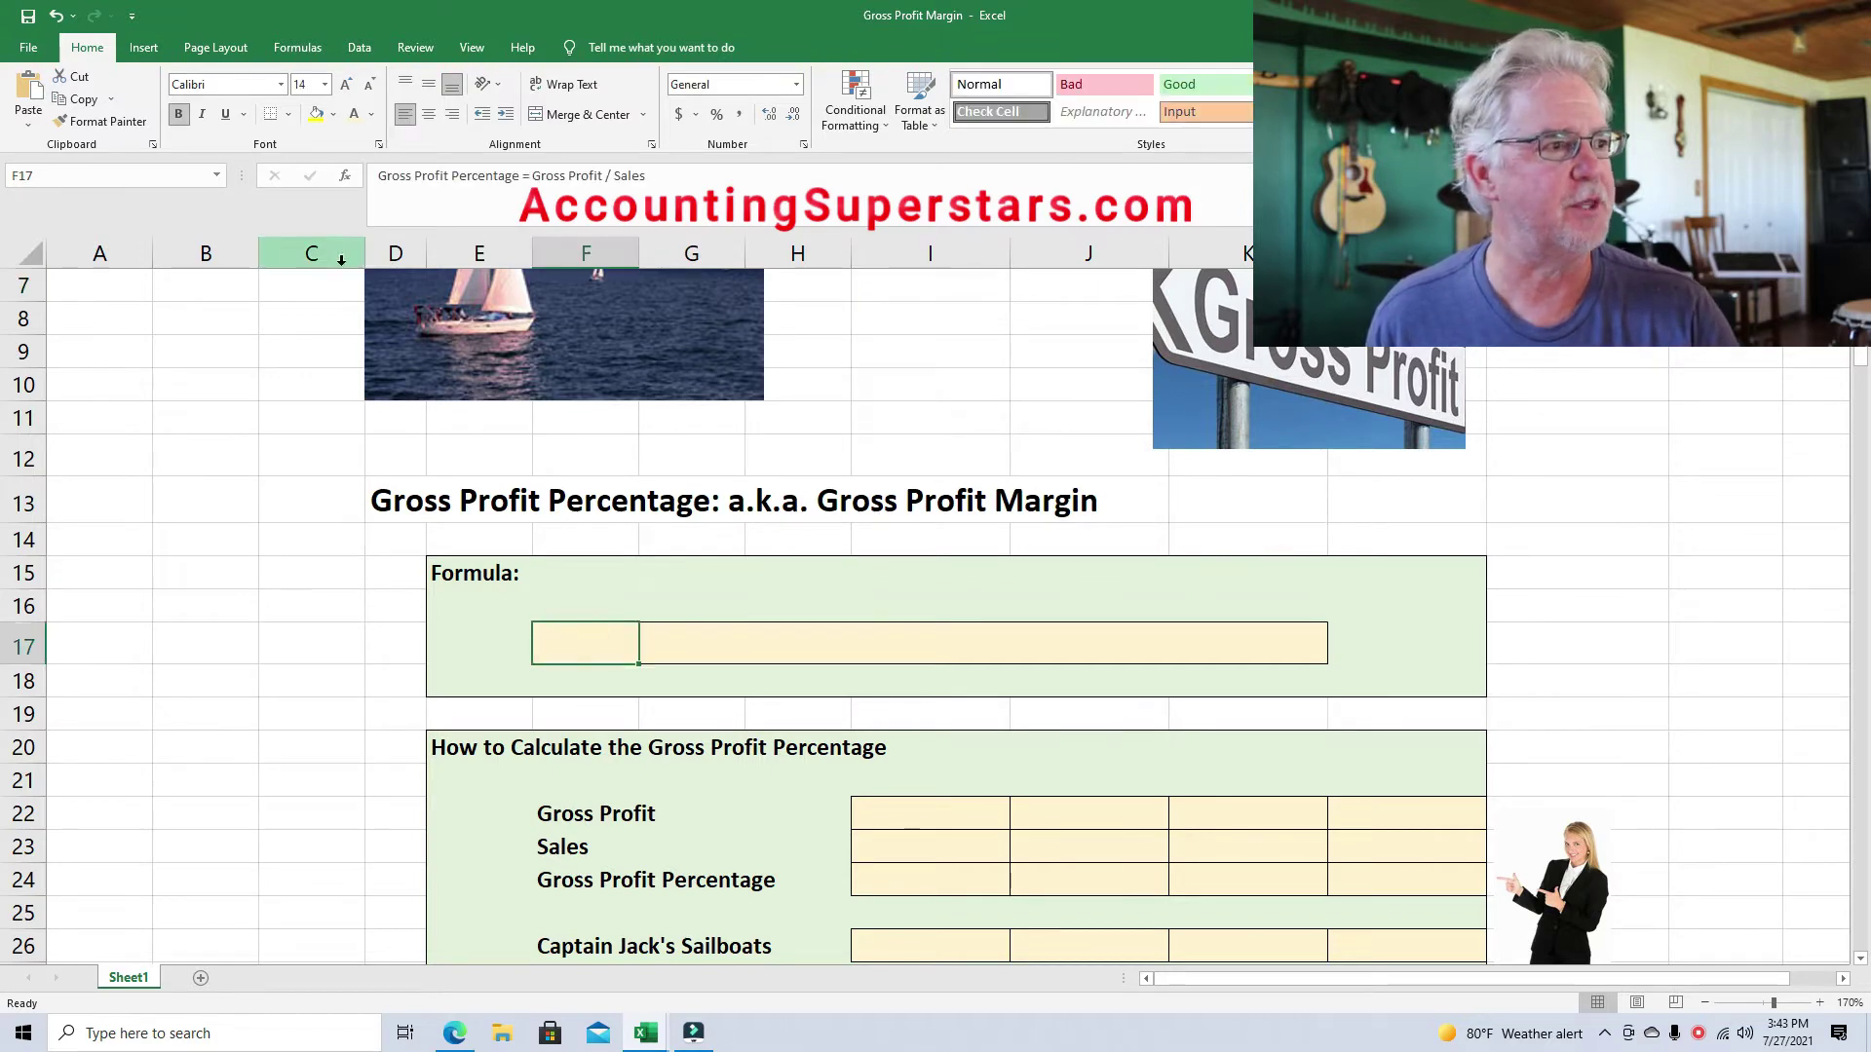
click(373, 117)
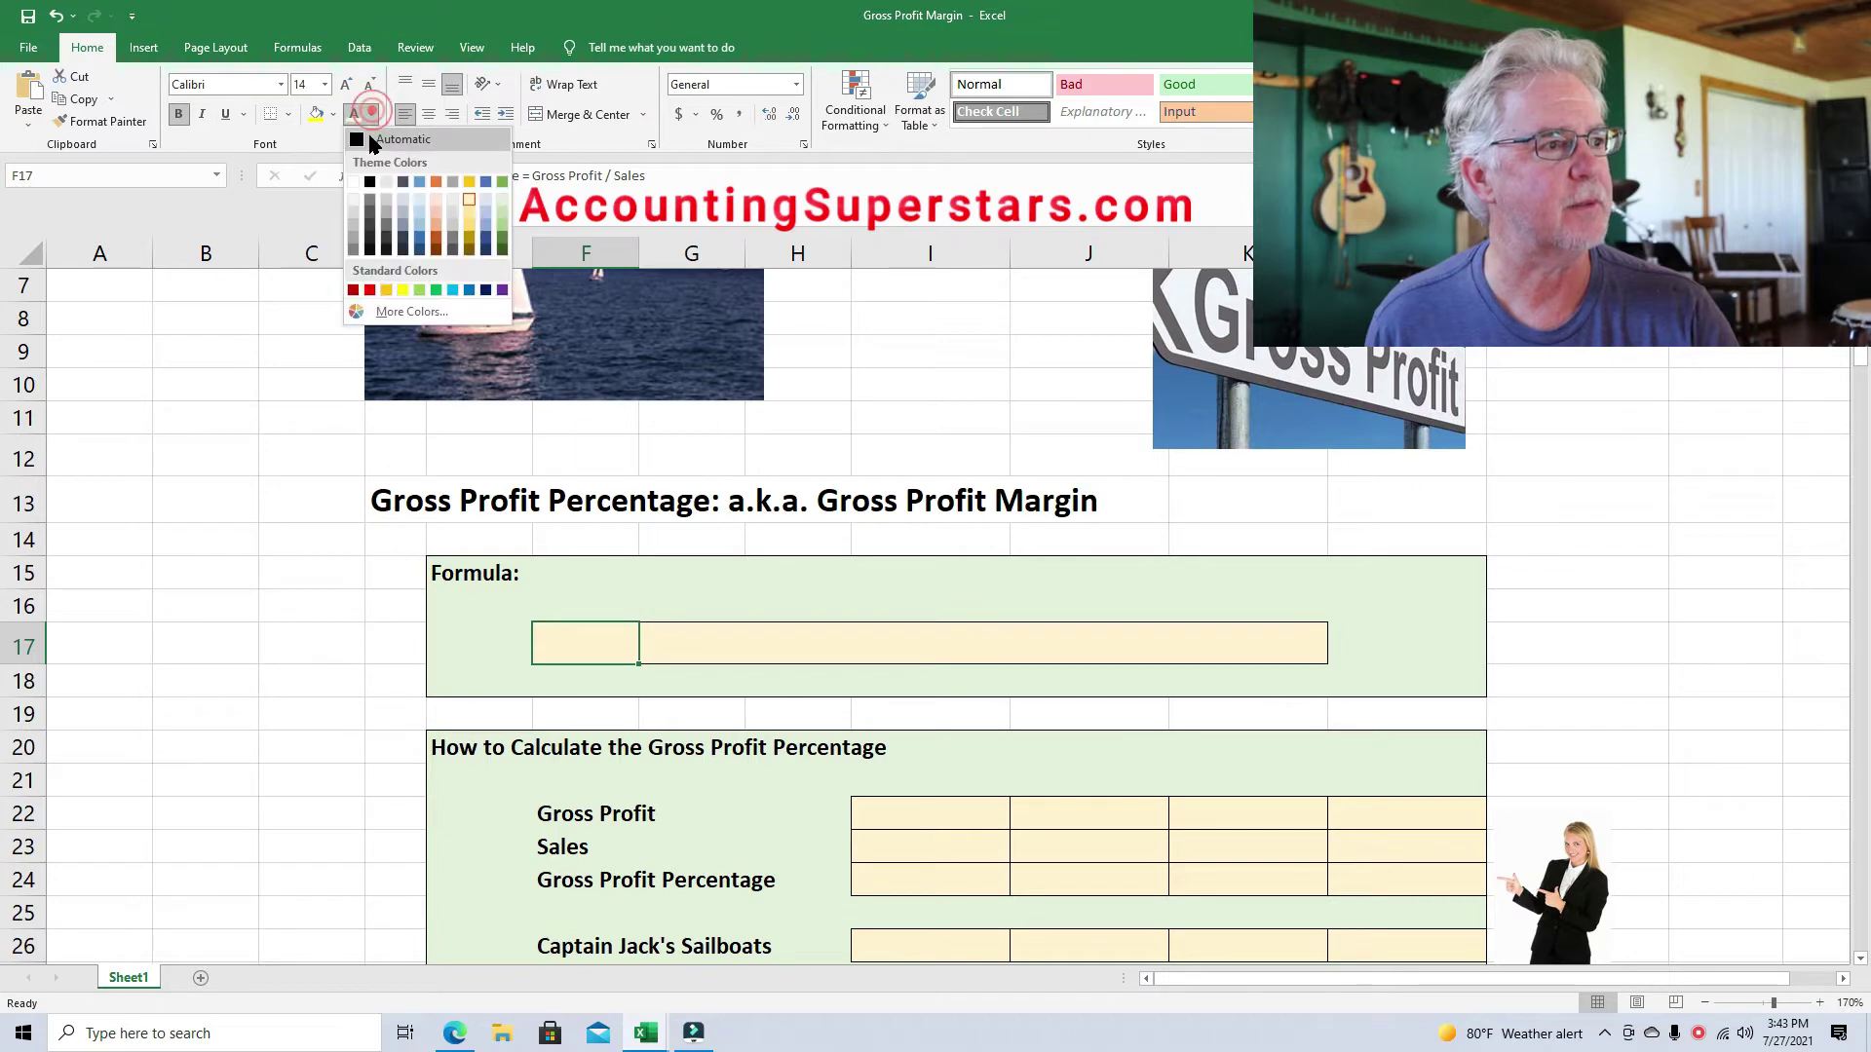
click(370, 185)
click(382, 646)
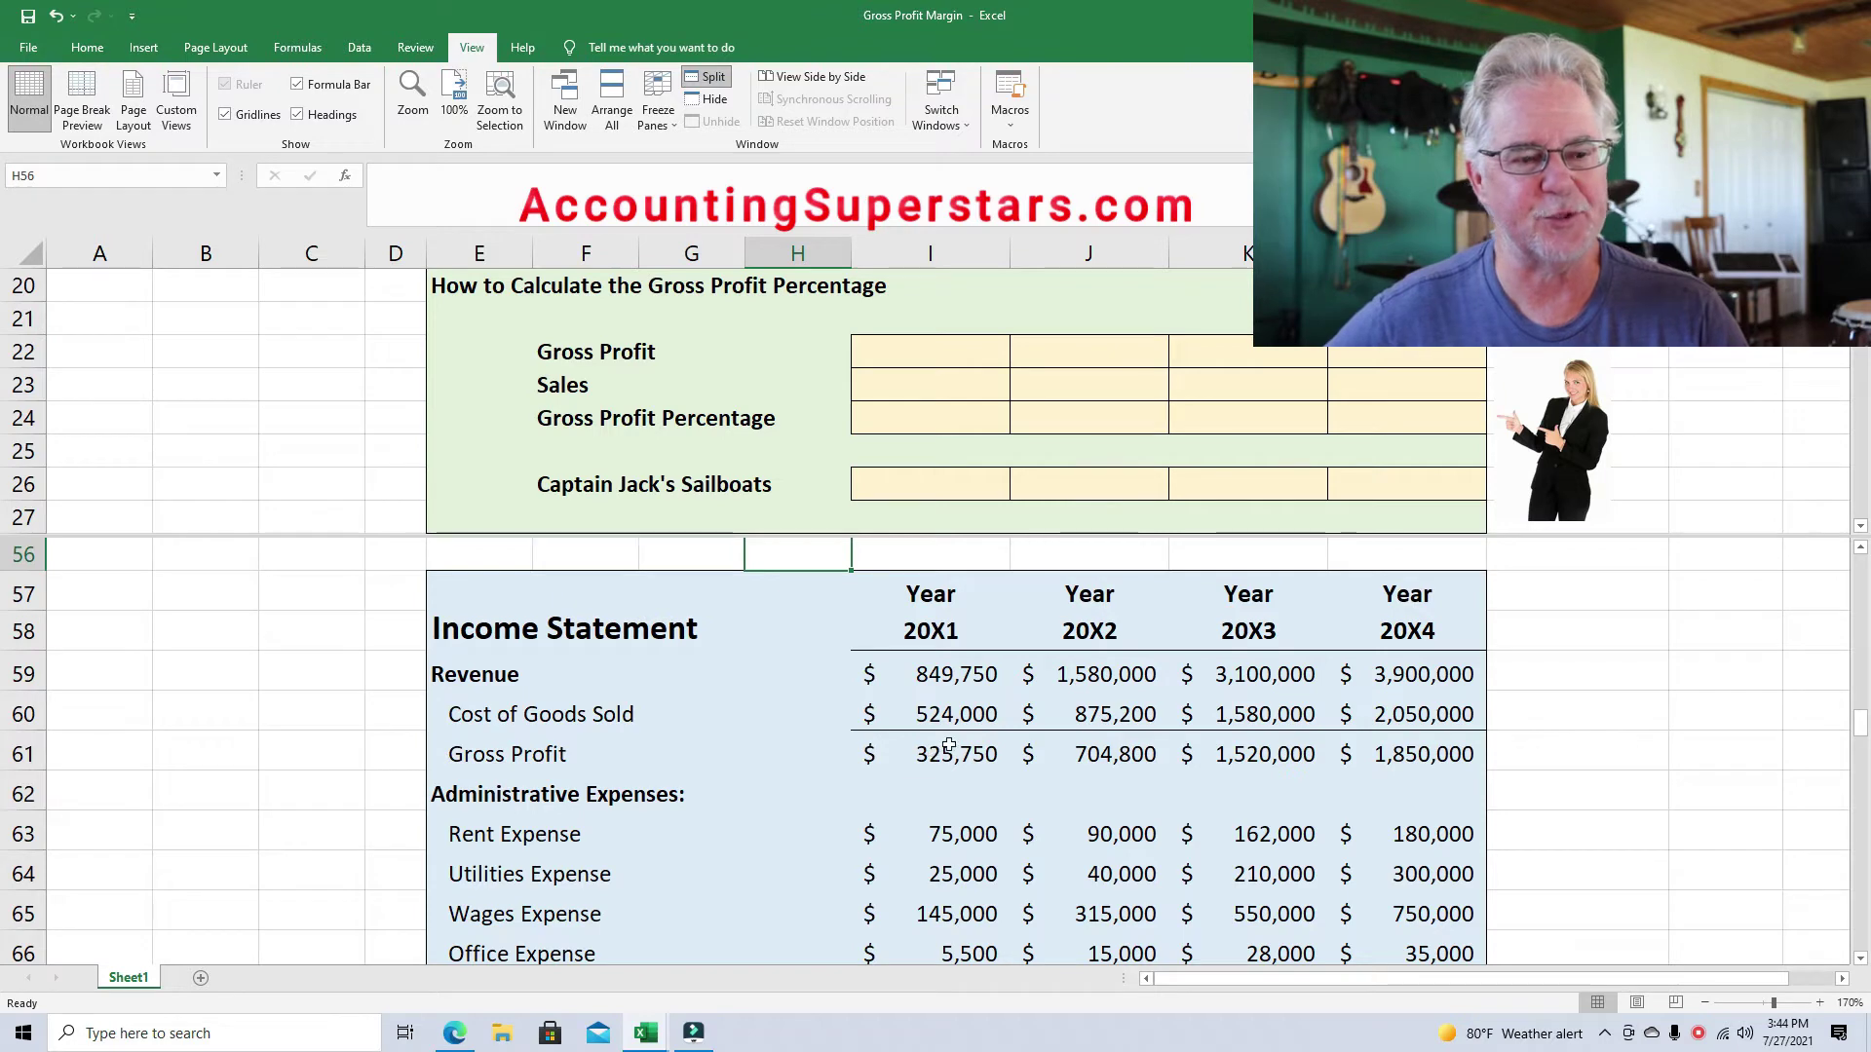
Reveal the 20X1 gross profit of $325,750 in I22.
click(939, 355)
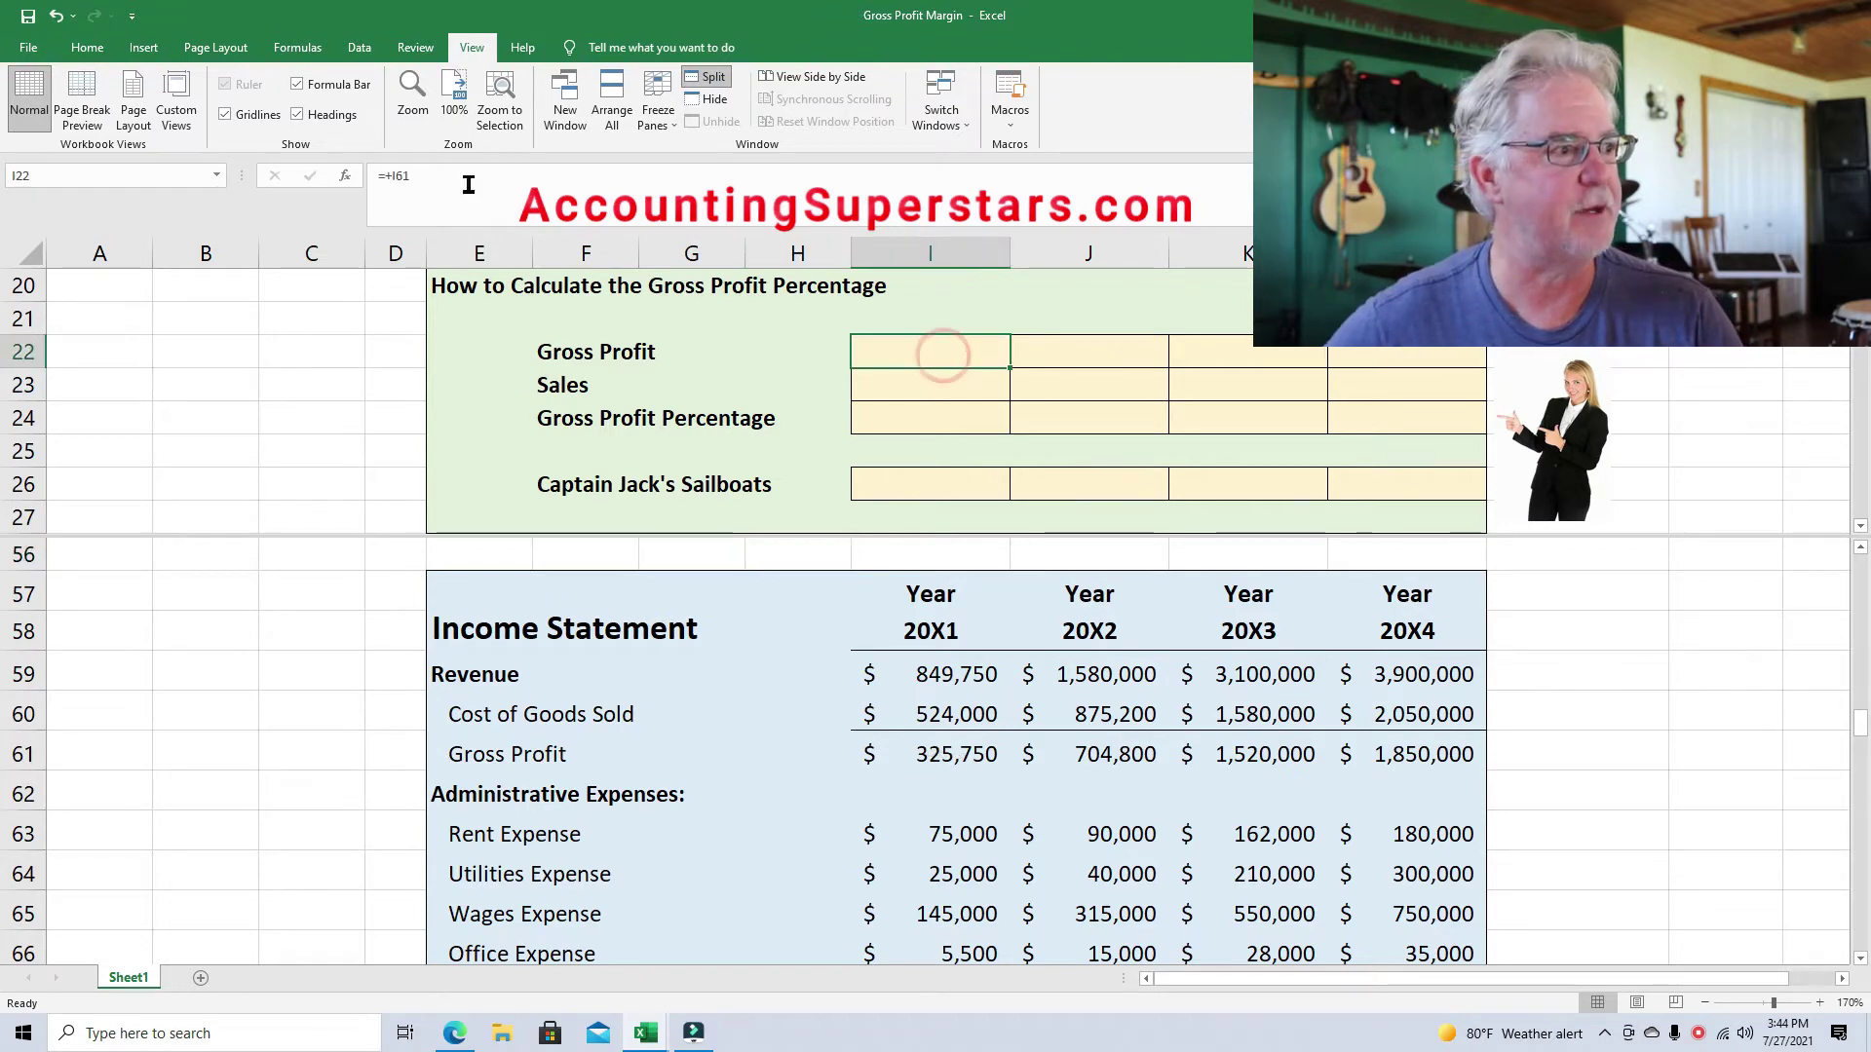
click(87, 47)
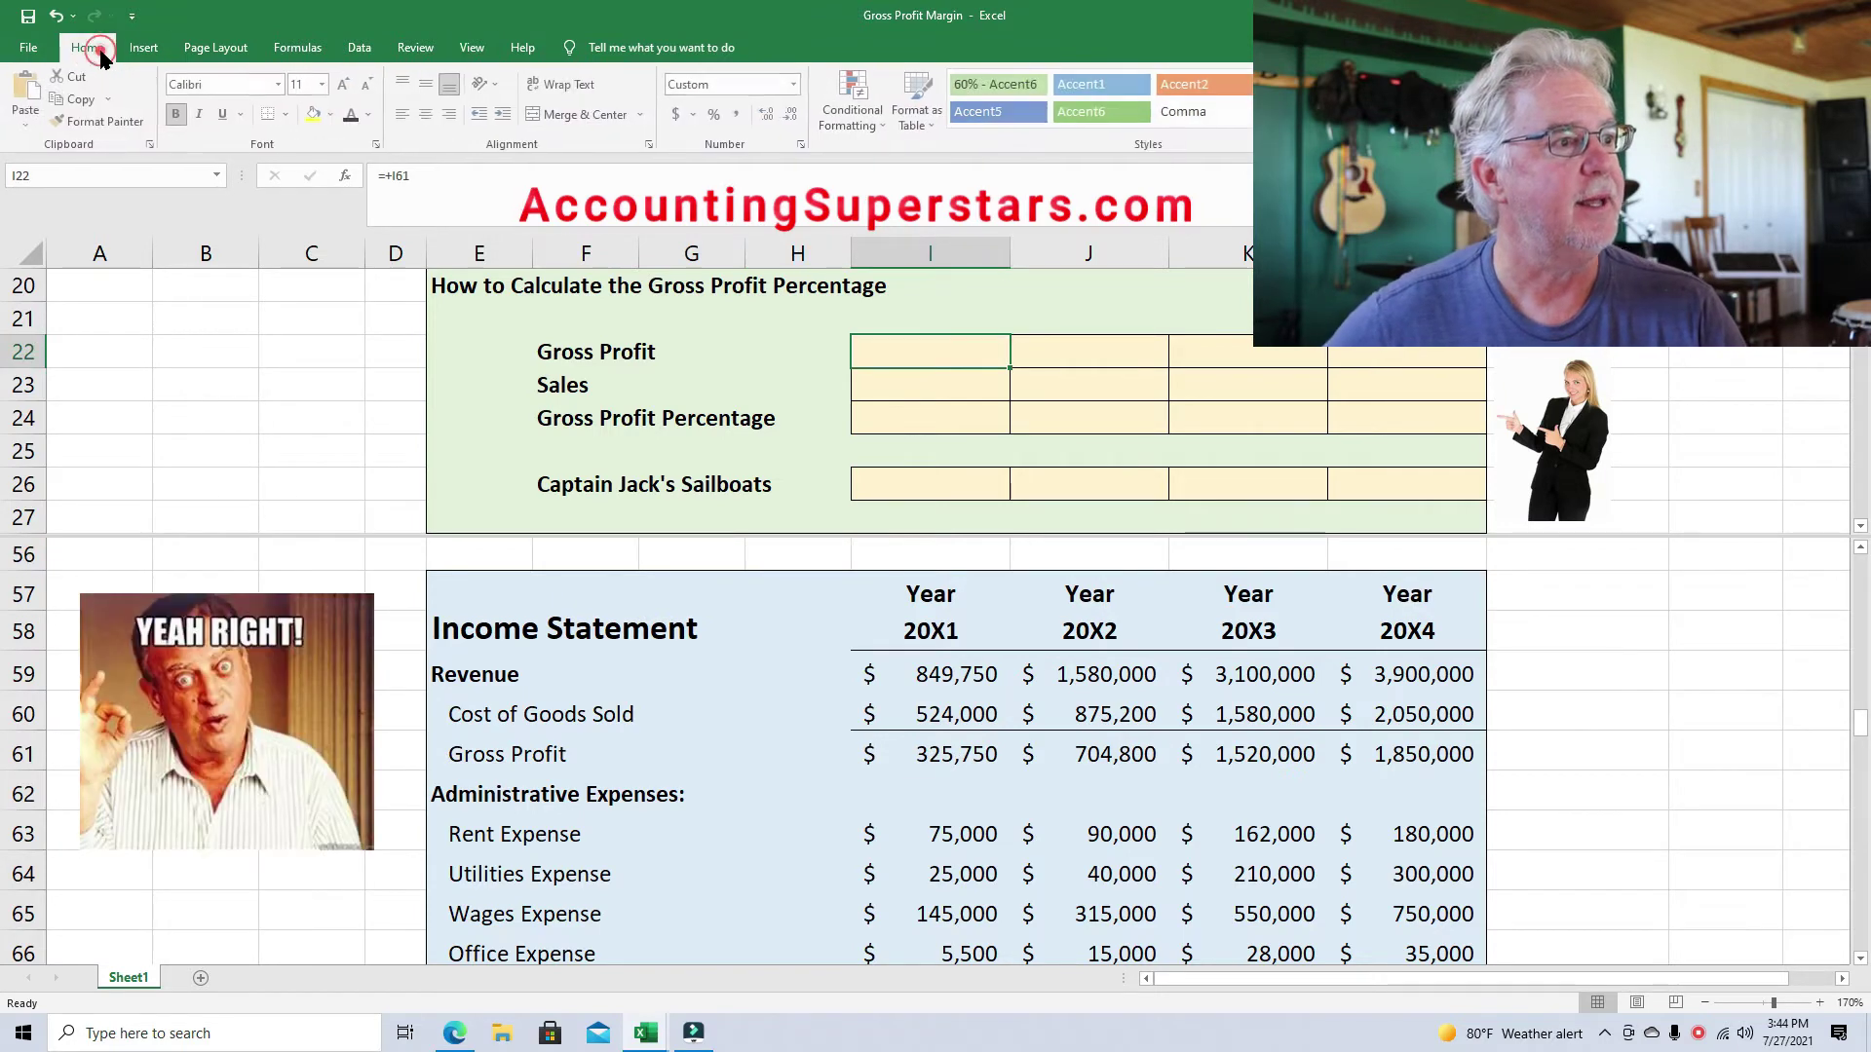
click(353, 115)
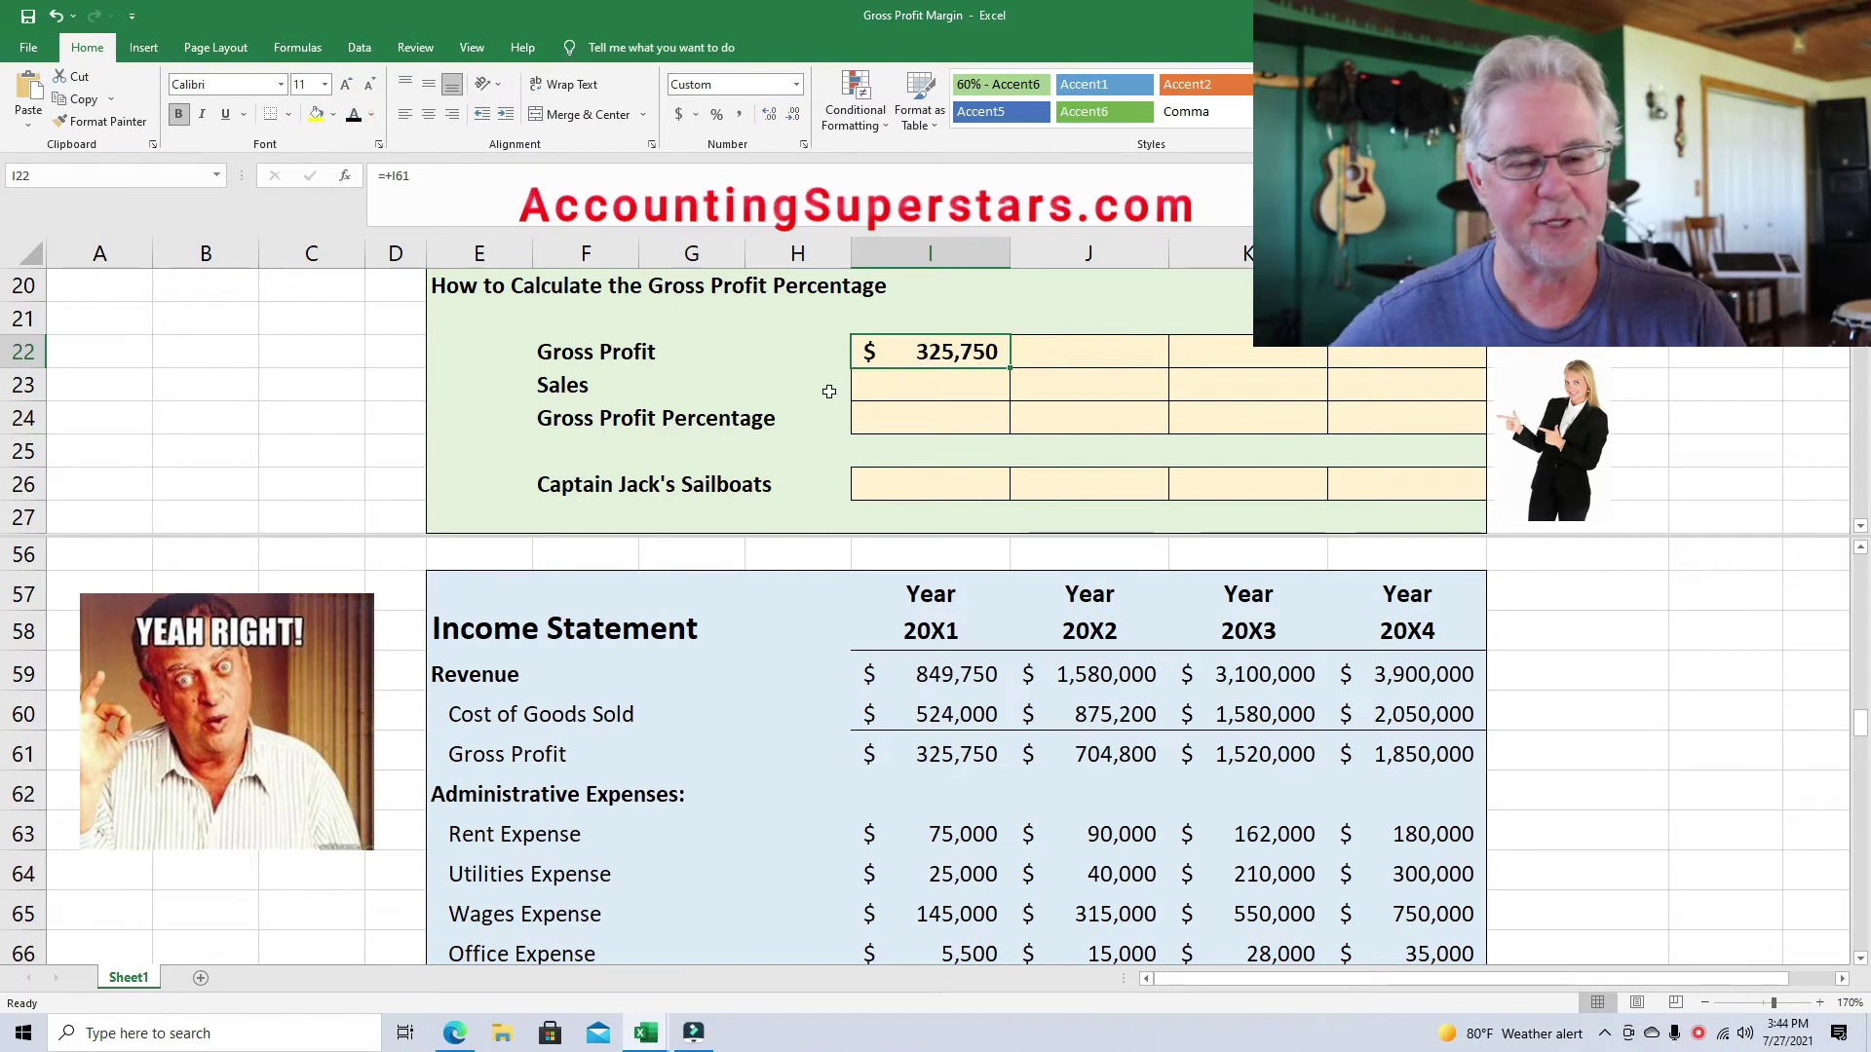
Fill the income statement's Gross Profit row I61:L61 yellow.
click(925, 759)
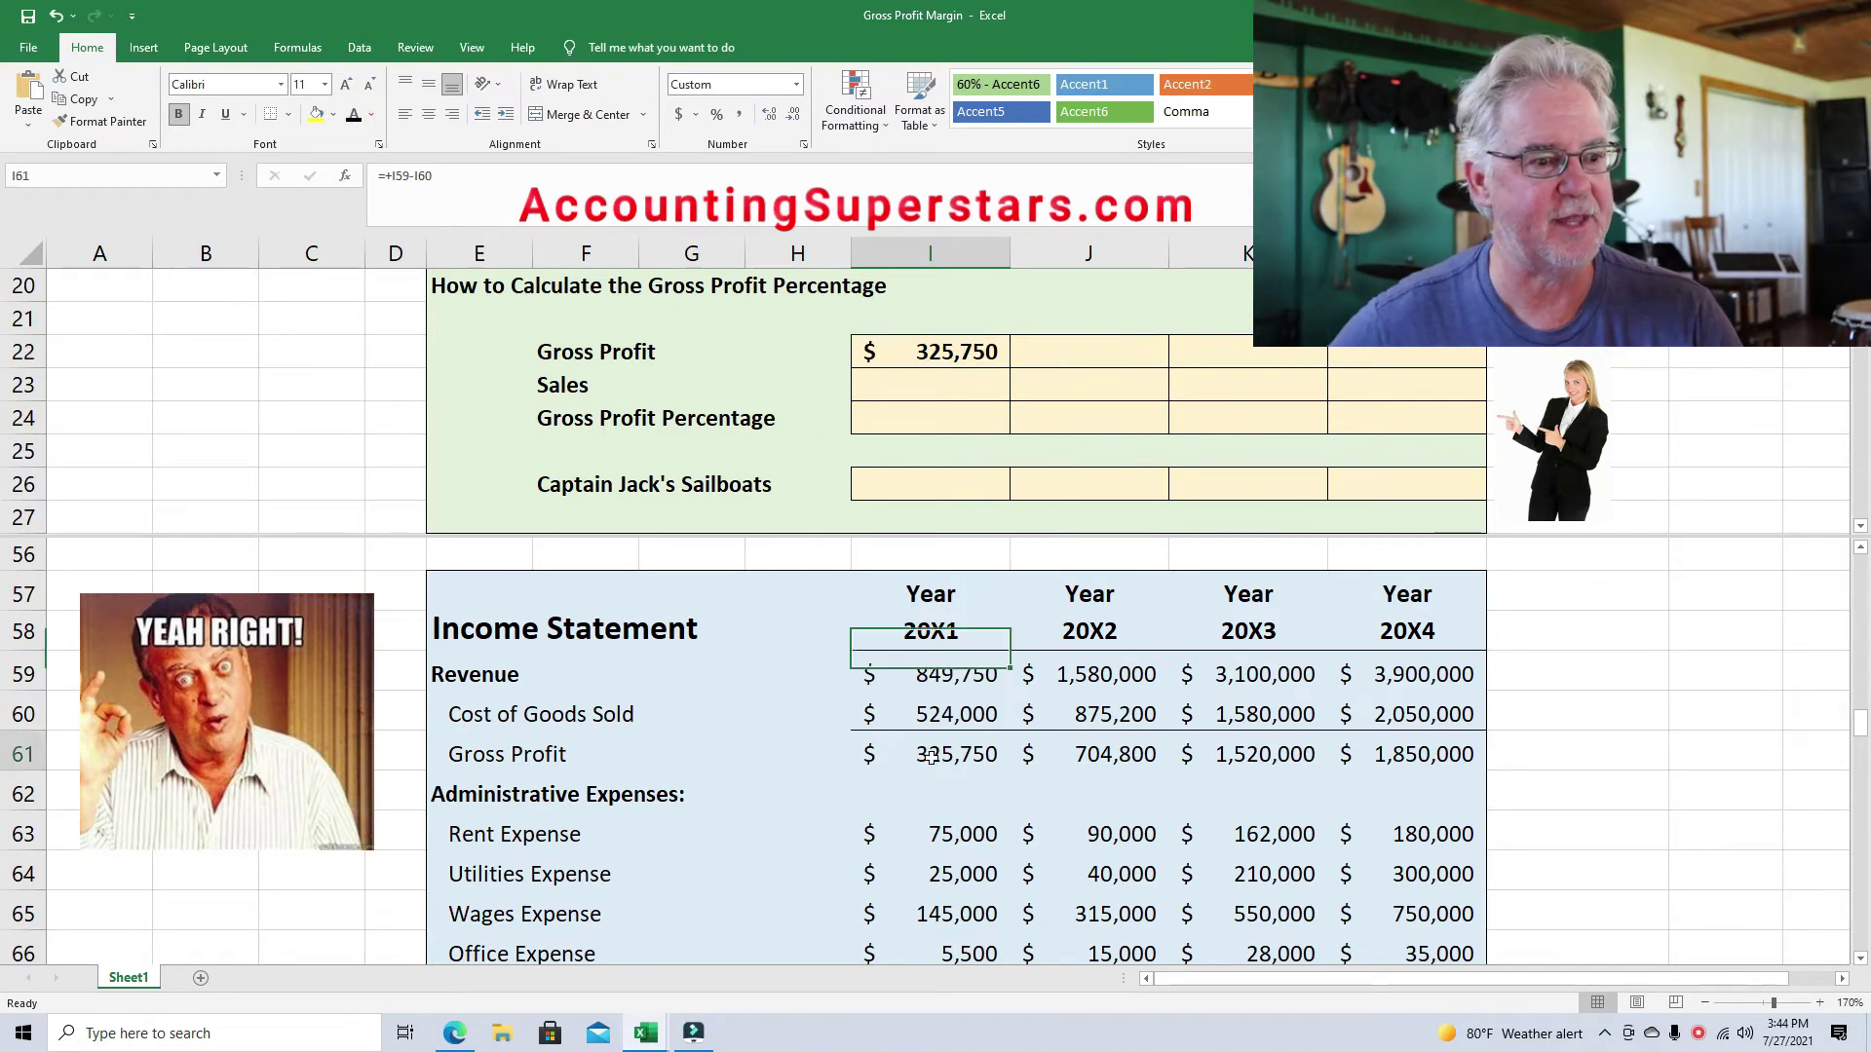
click(316, 114)
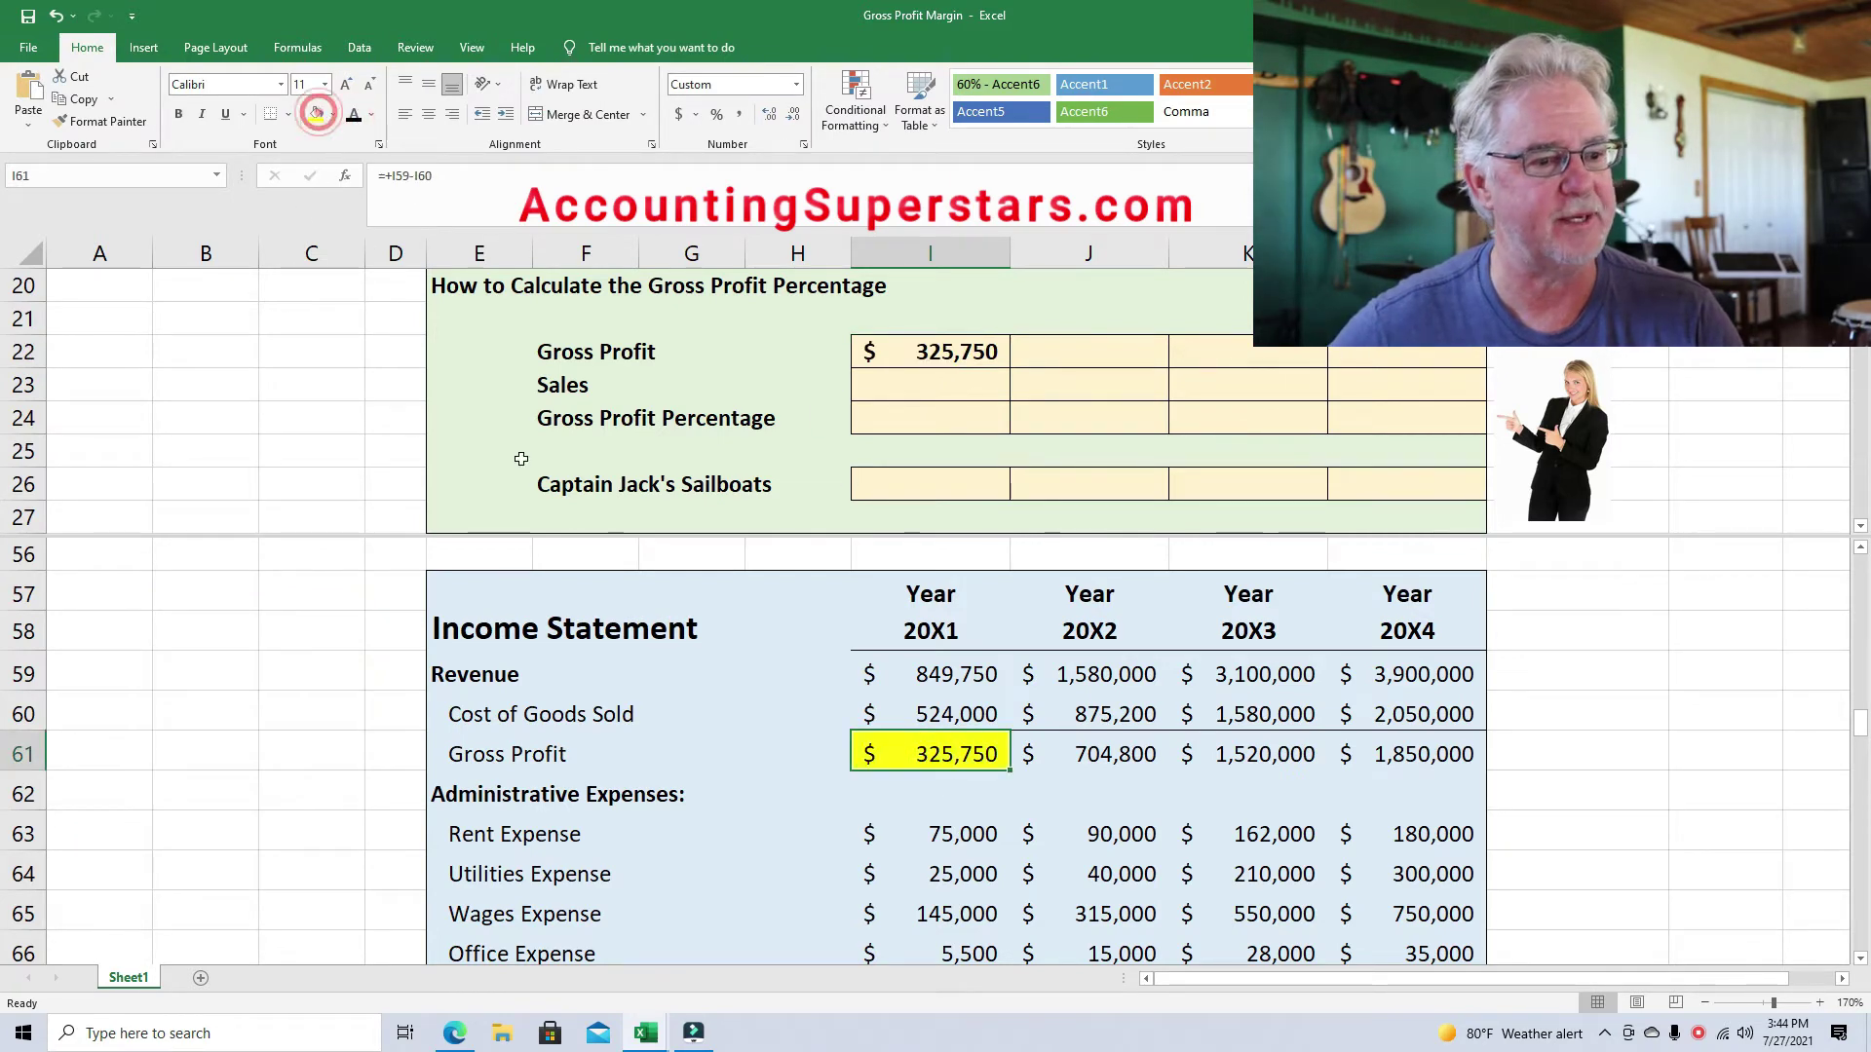
drag(974, 747, 1442, 755)
click(313, 115)
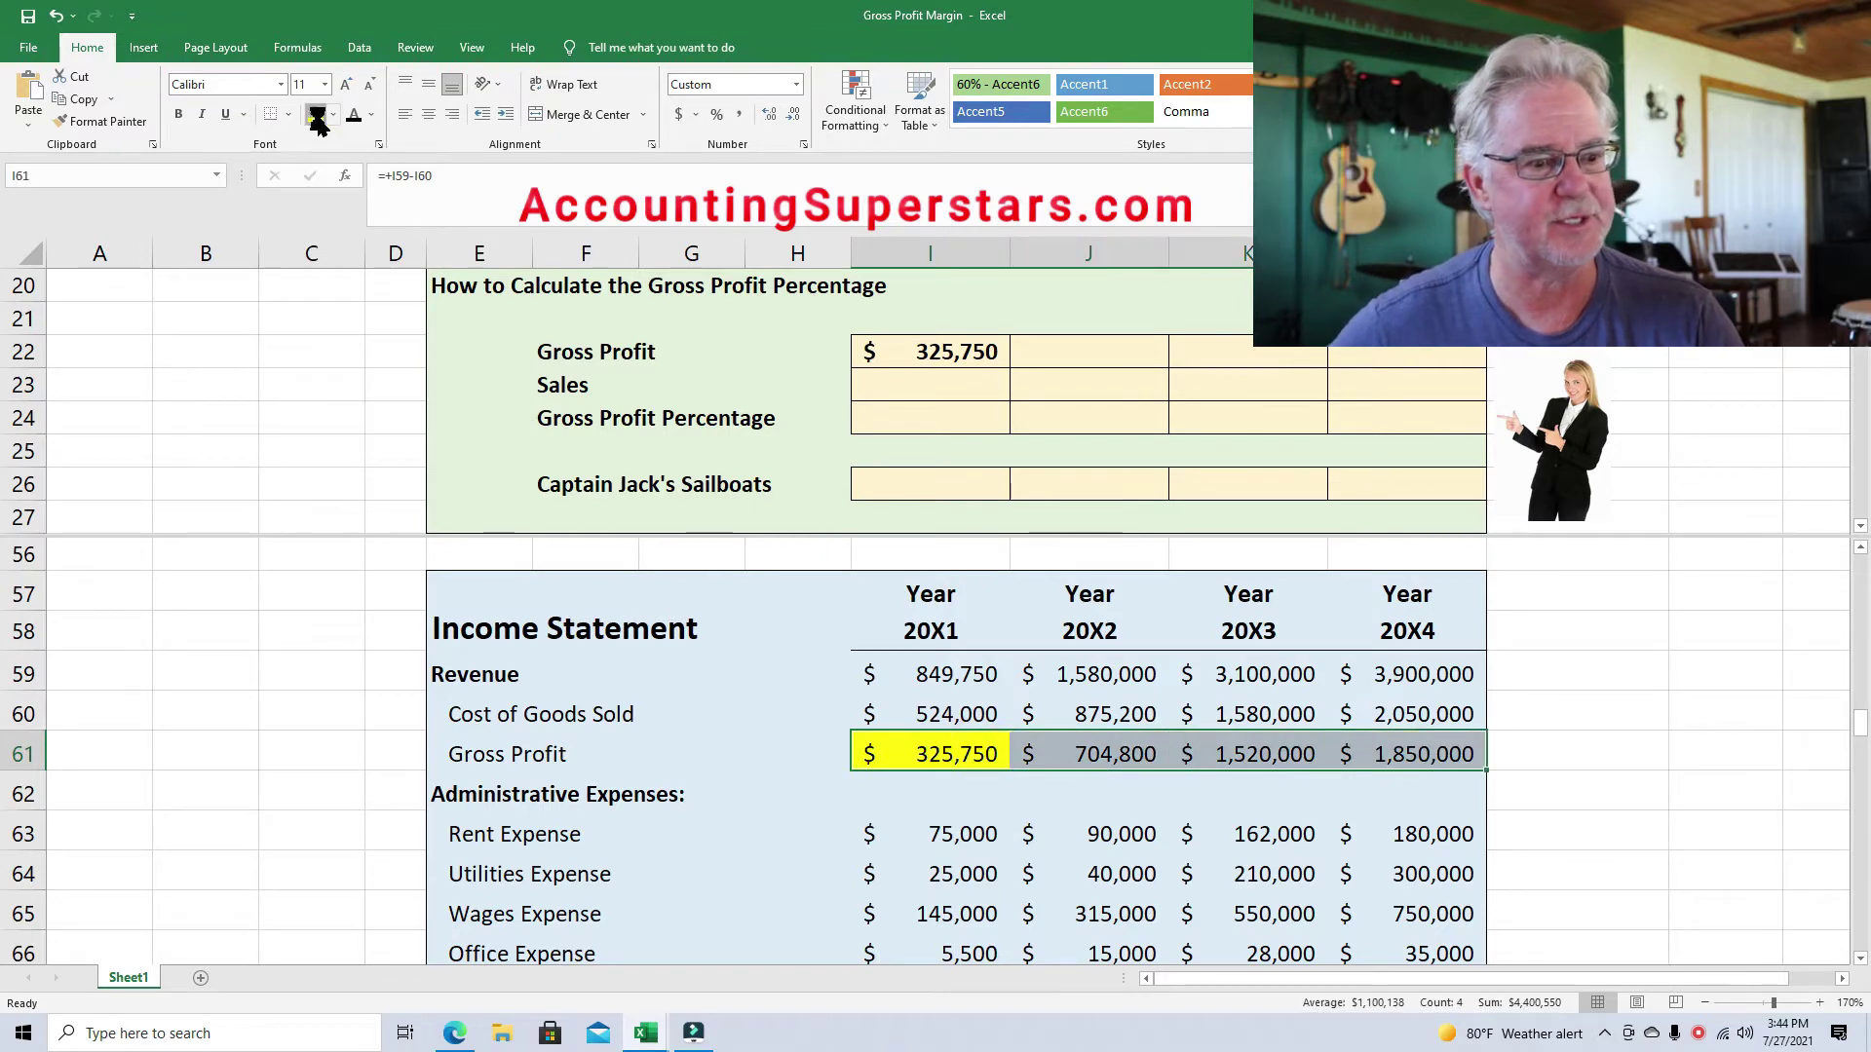
click(750, 682)
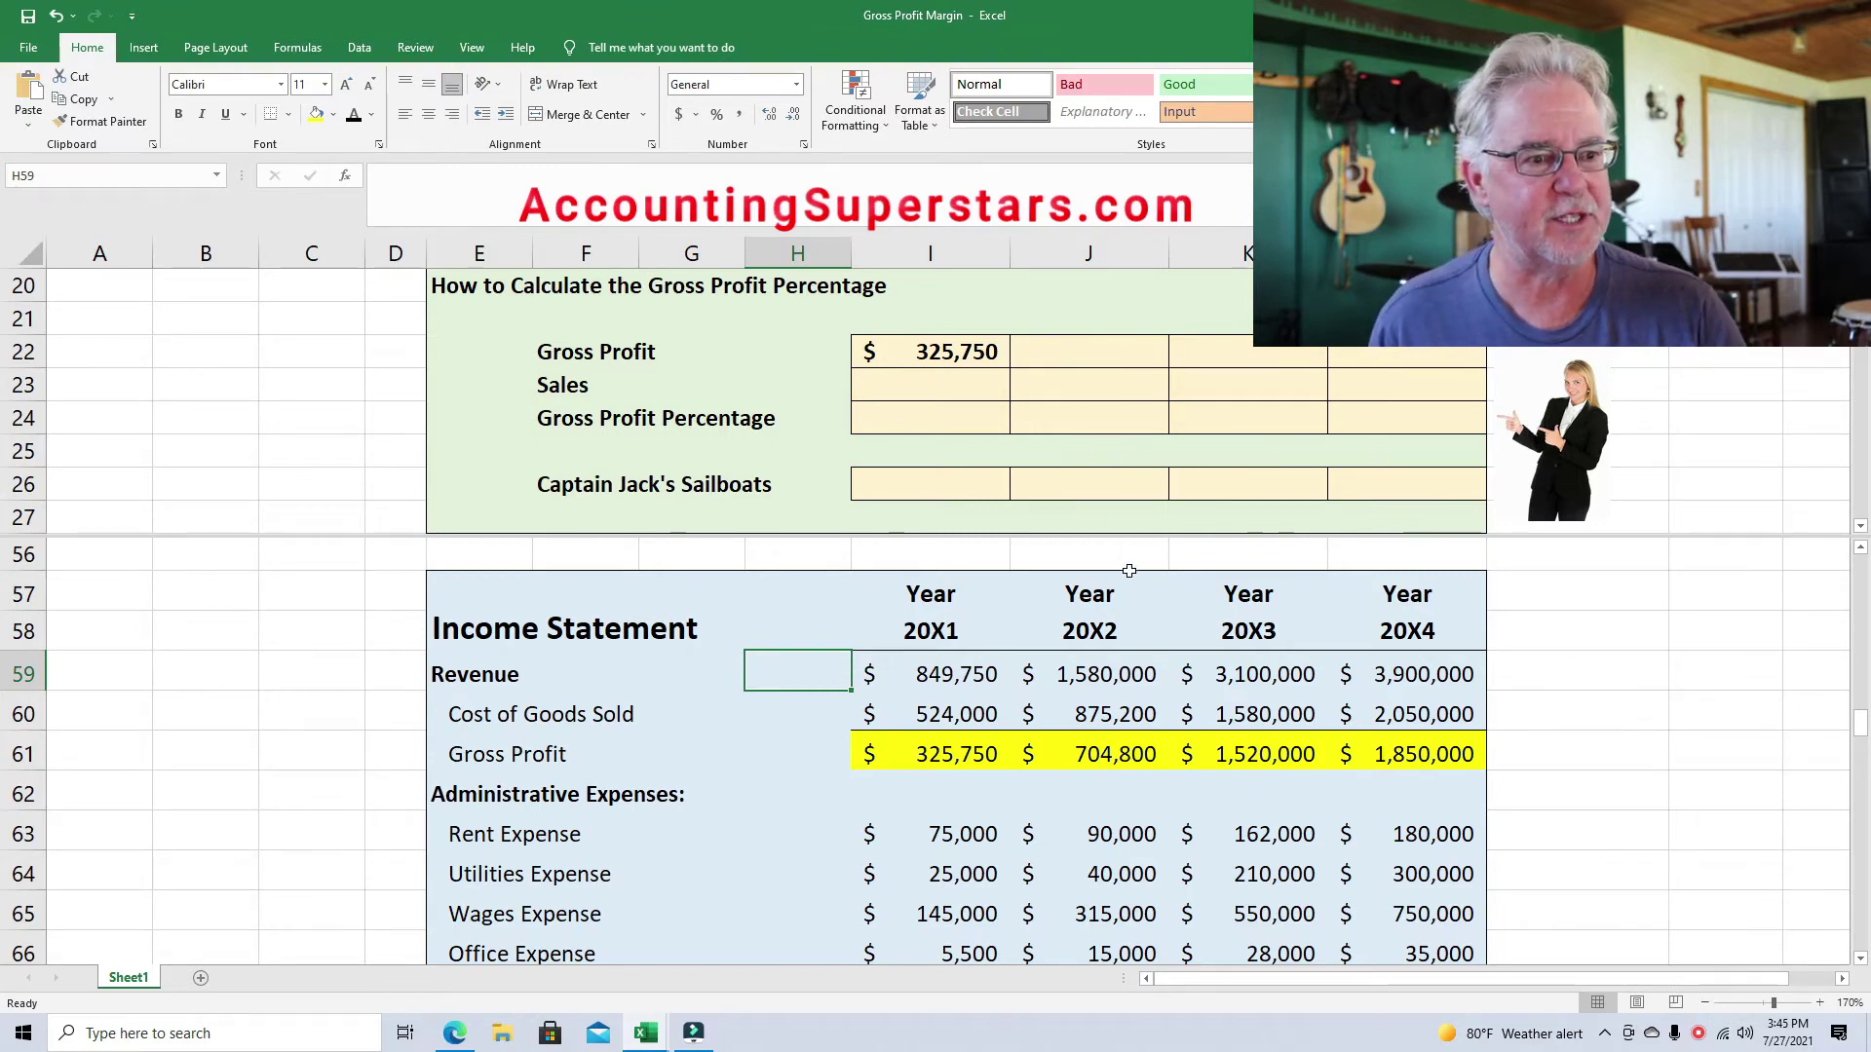
Reveal the 20X2–20X4 gross profit values ($704,800, $1,520,000, $1,850,000) in J22:L22.
click(1096, 356)
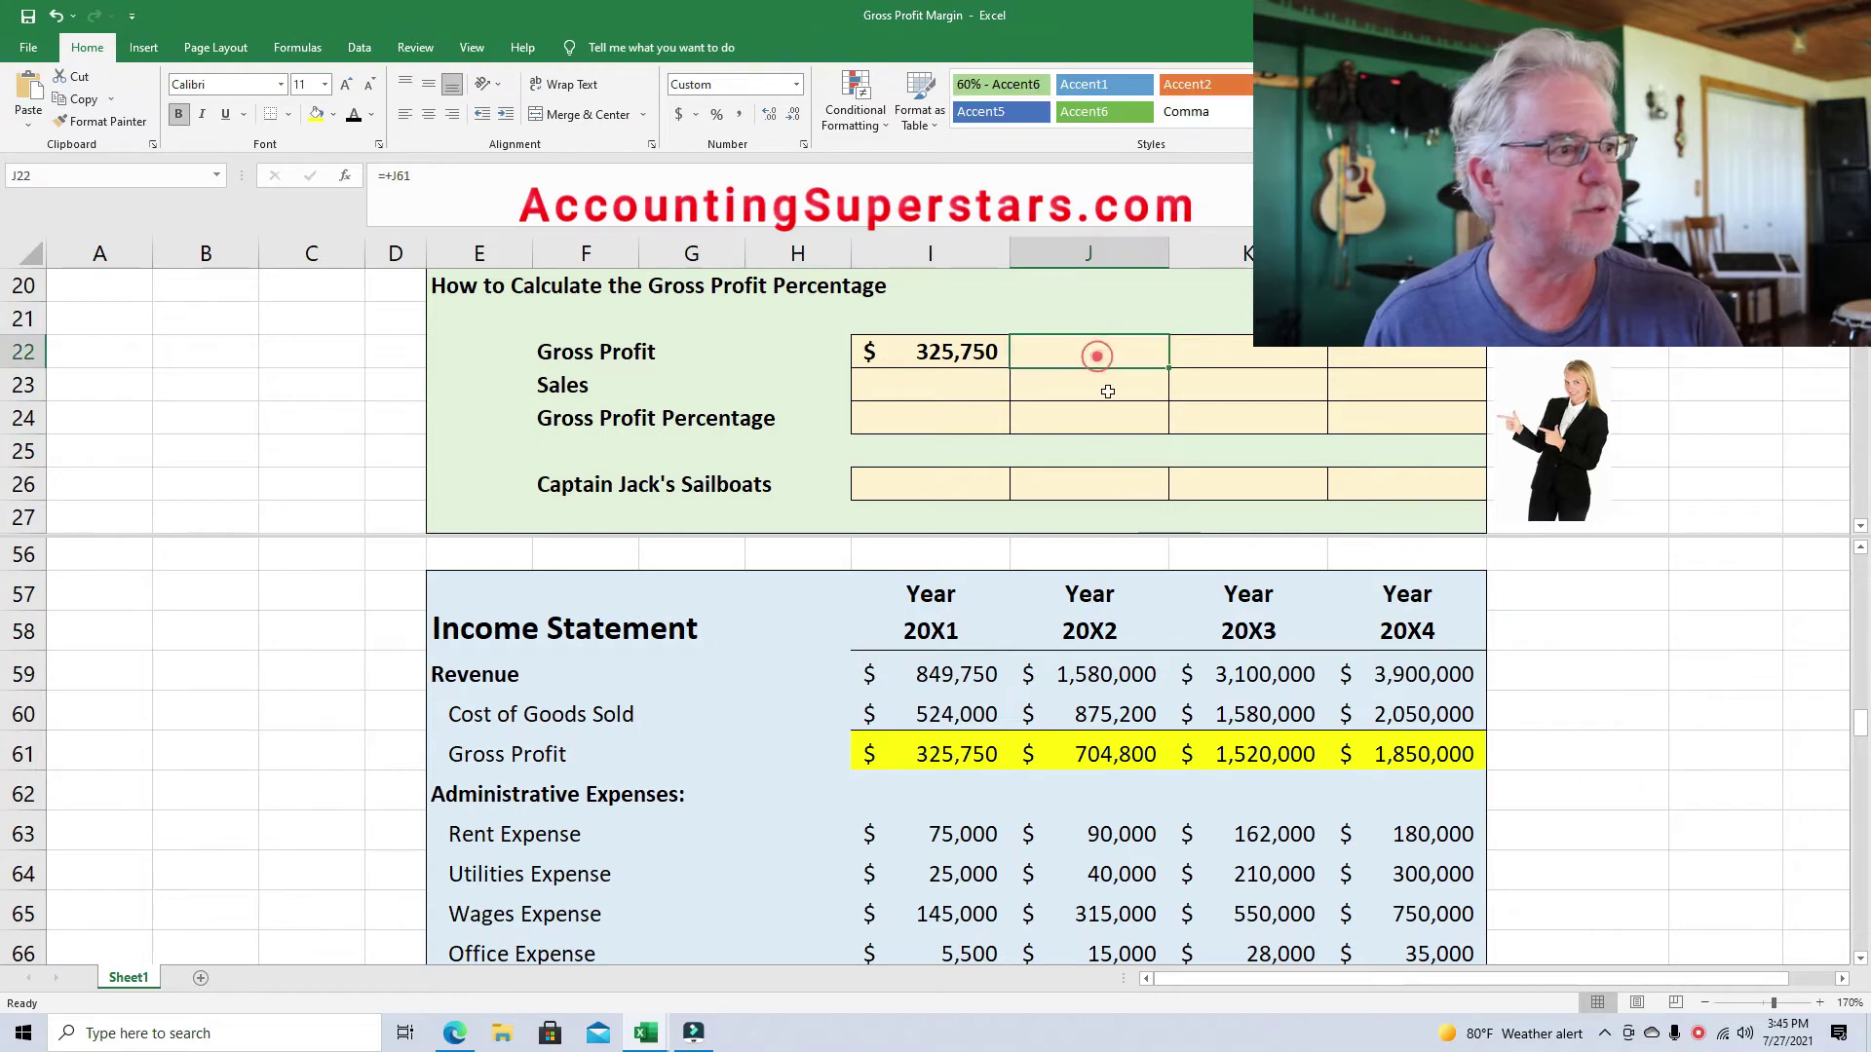
click(353, 114)
click(1244, 353)
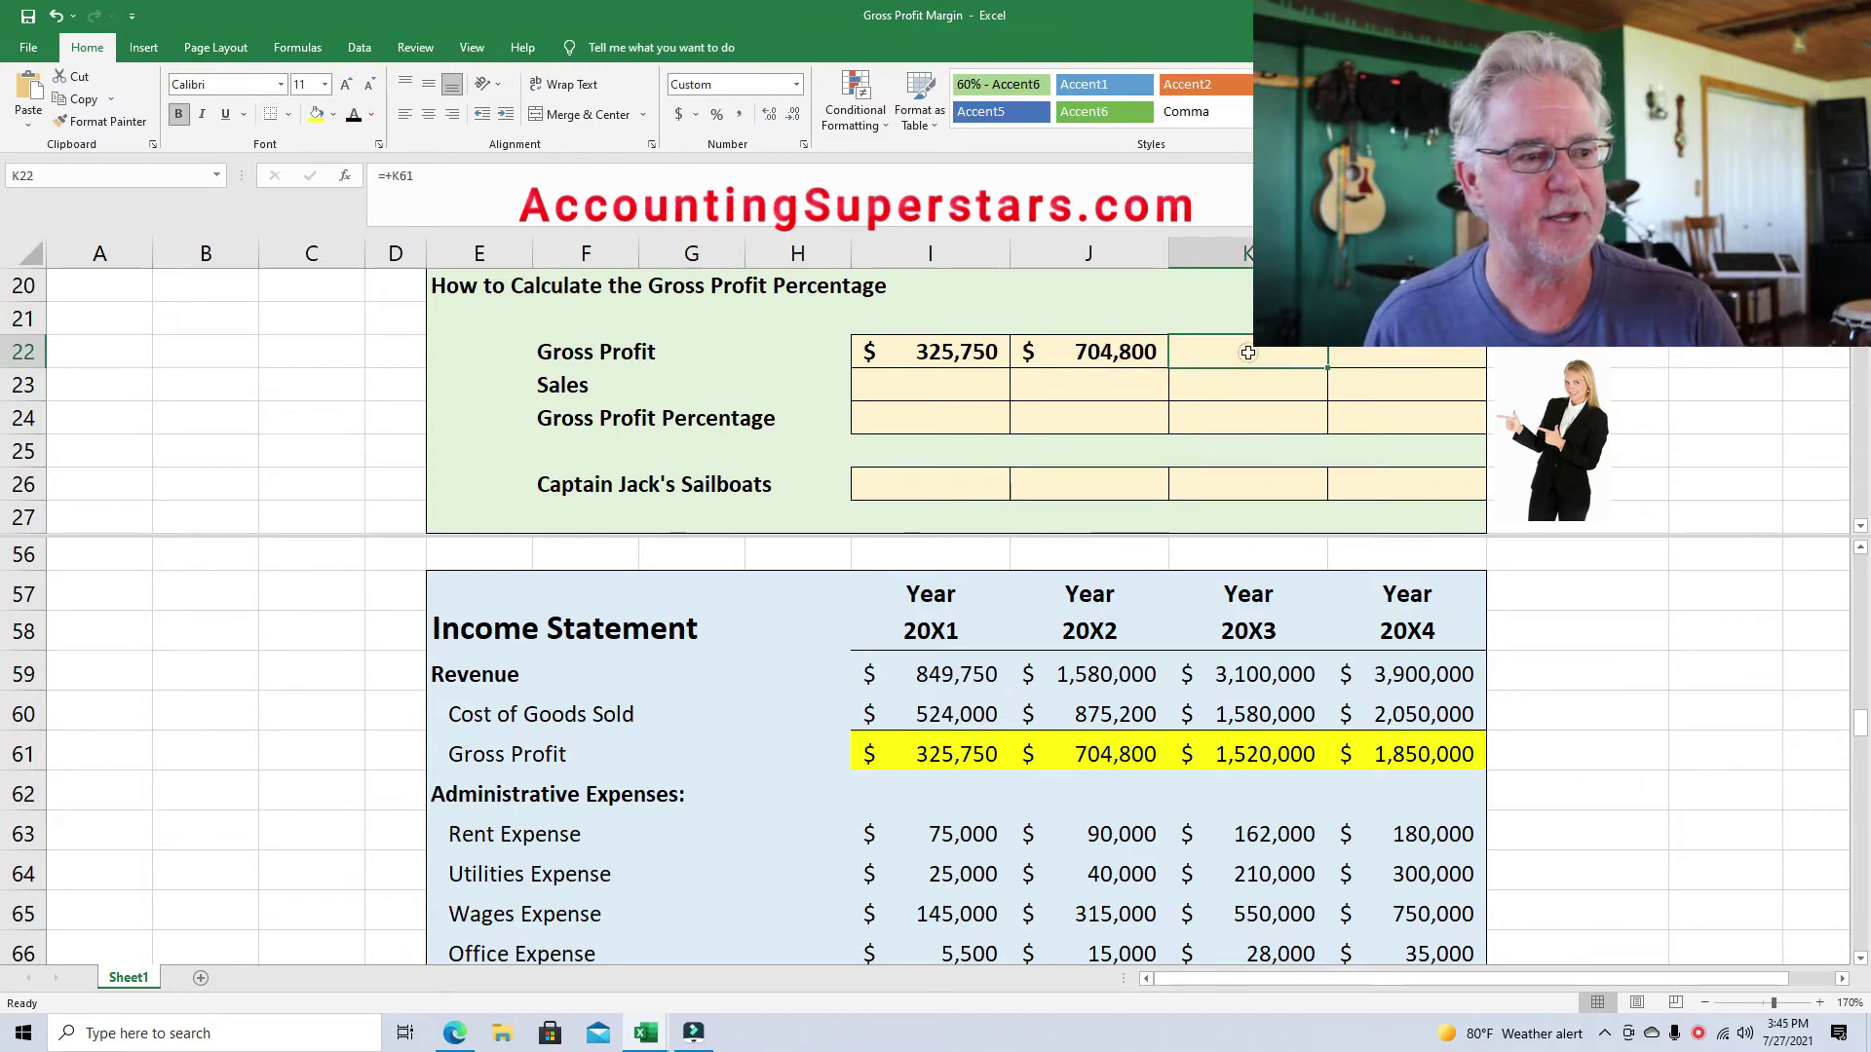
click(351, 119)
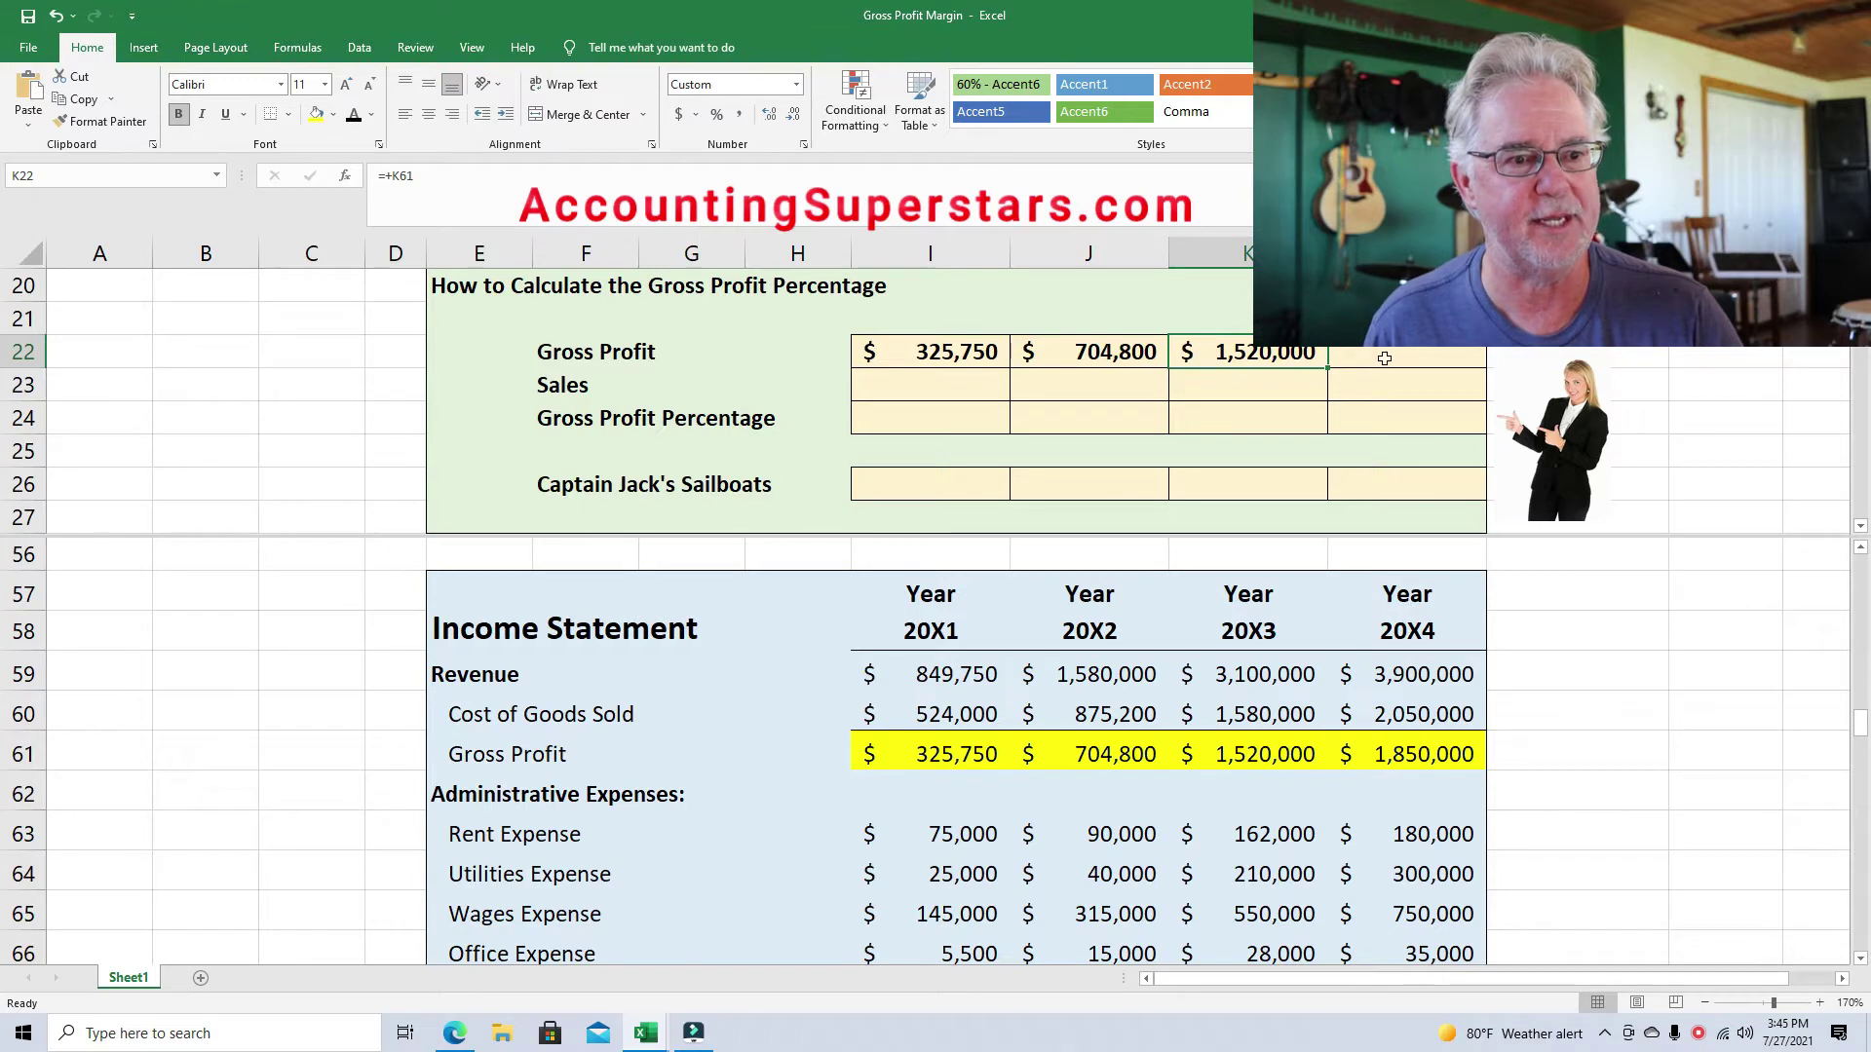
click(1340, 357)
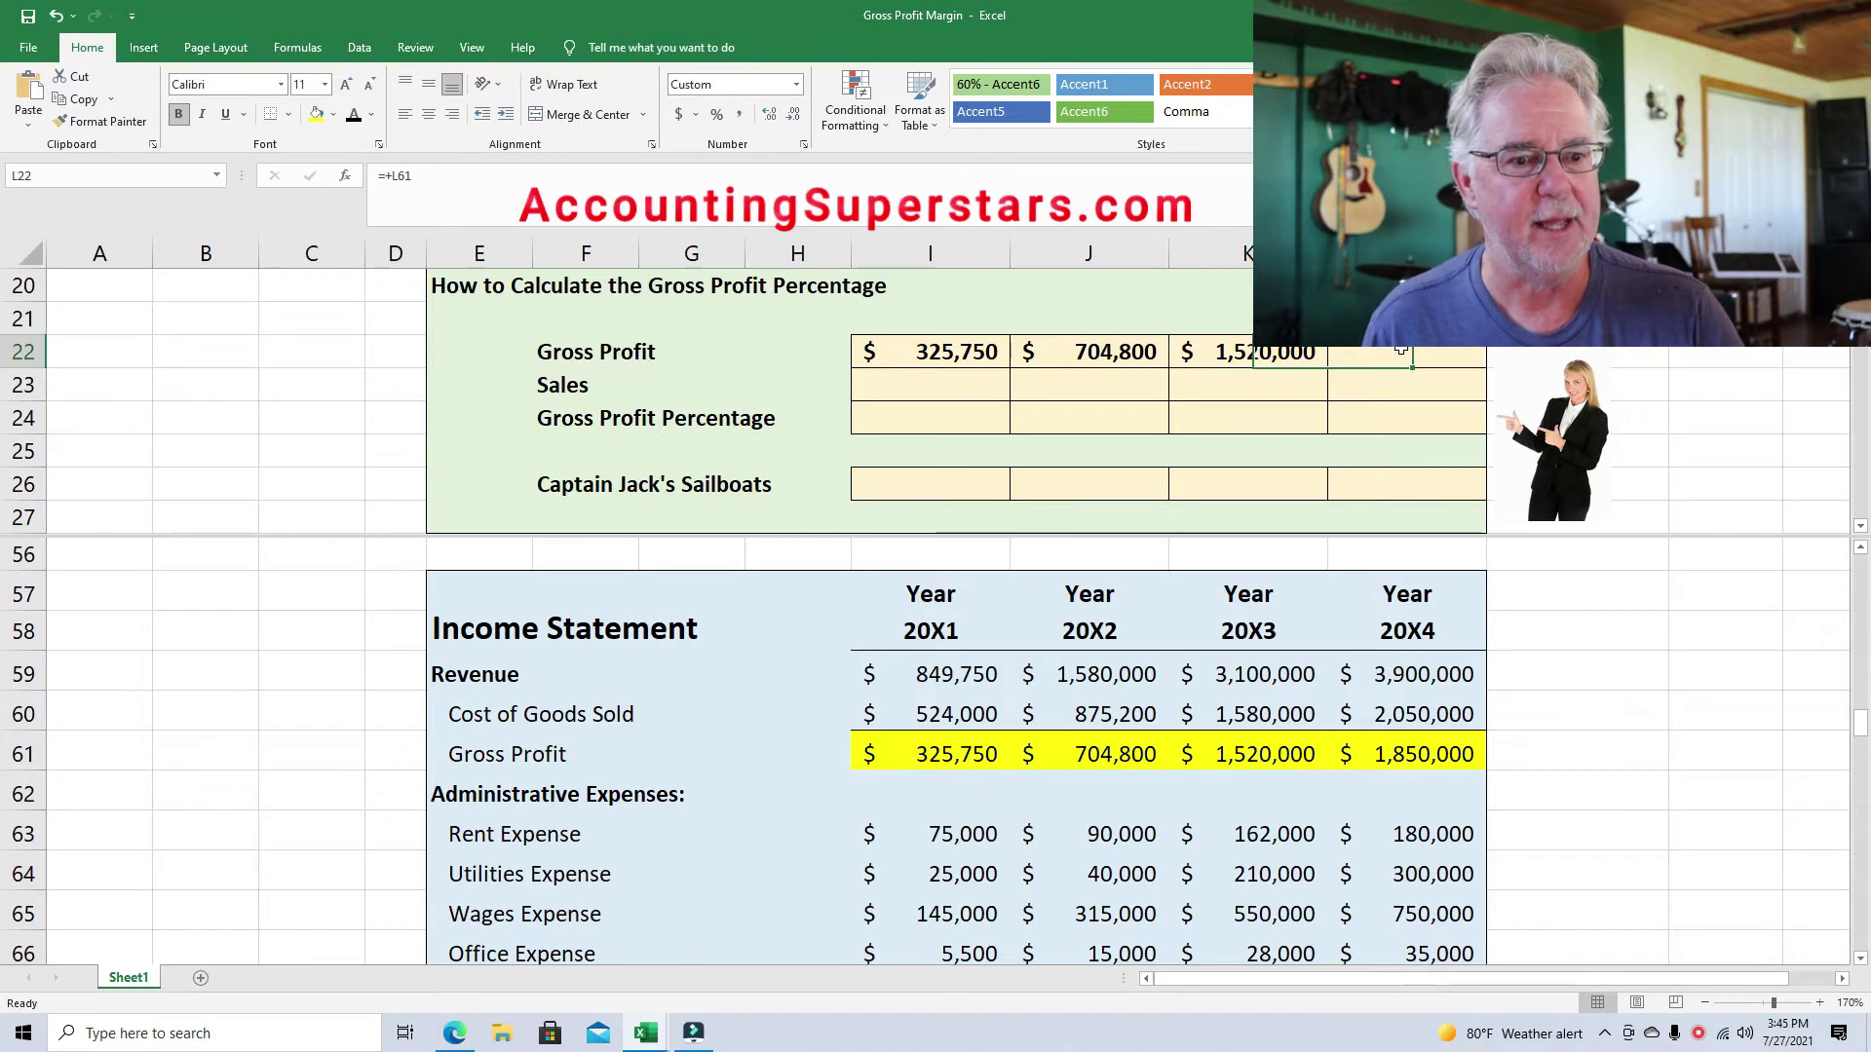
click(353, 114)
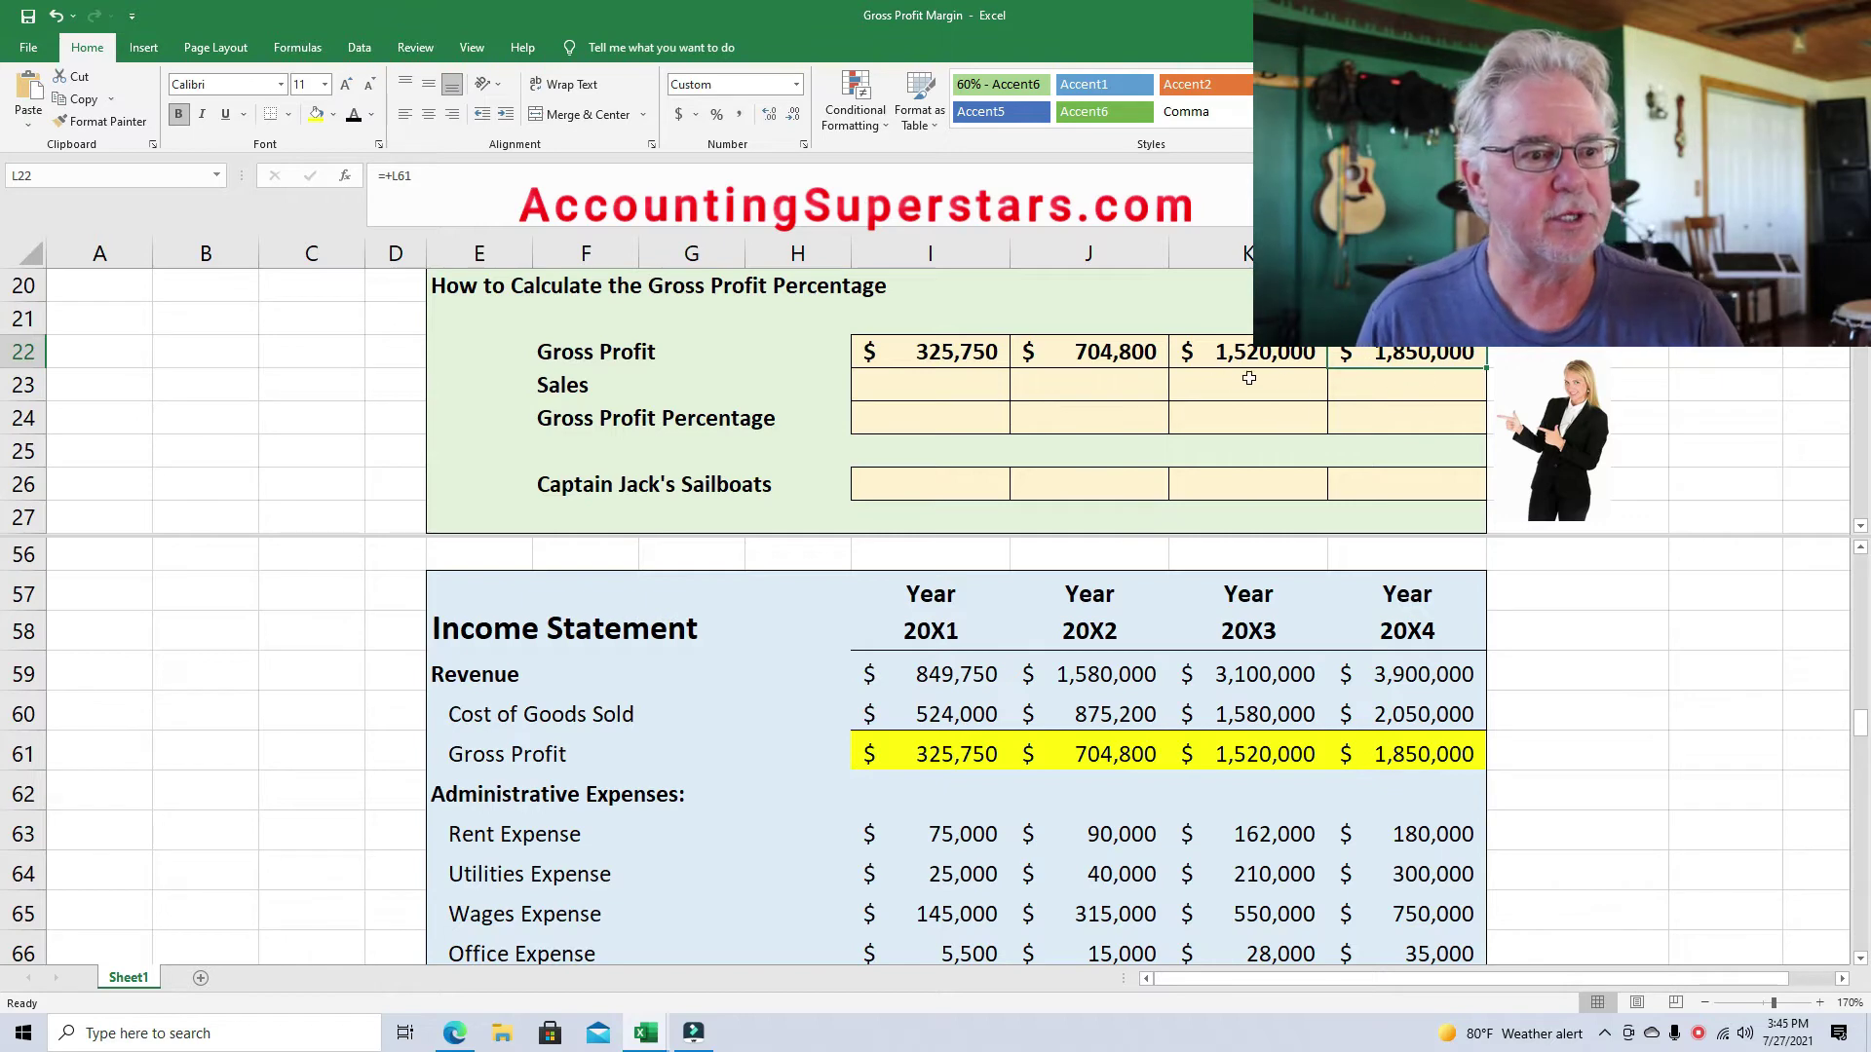
click(914, 383)
drag(922, 671, 1403, 673)
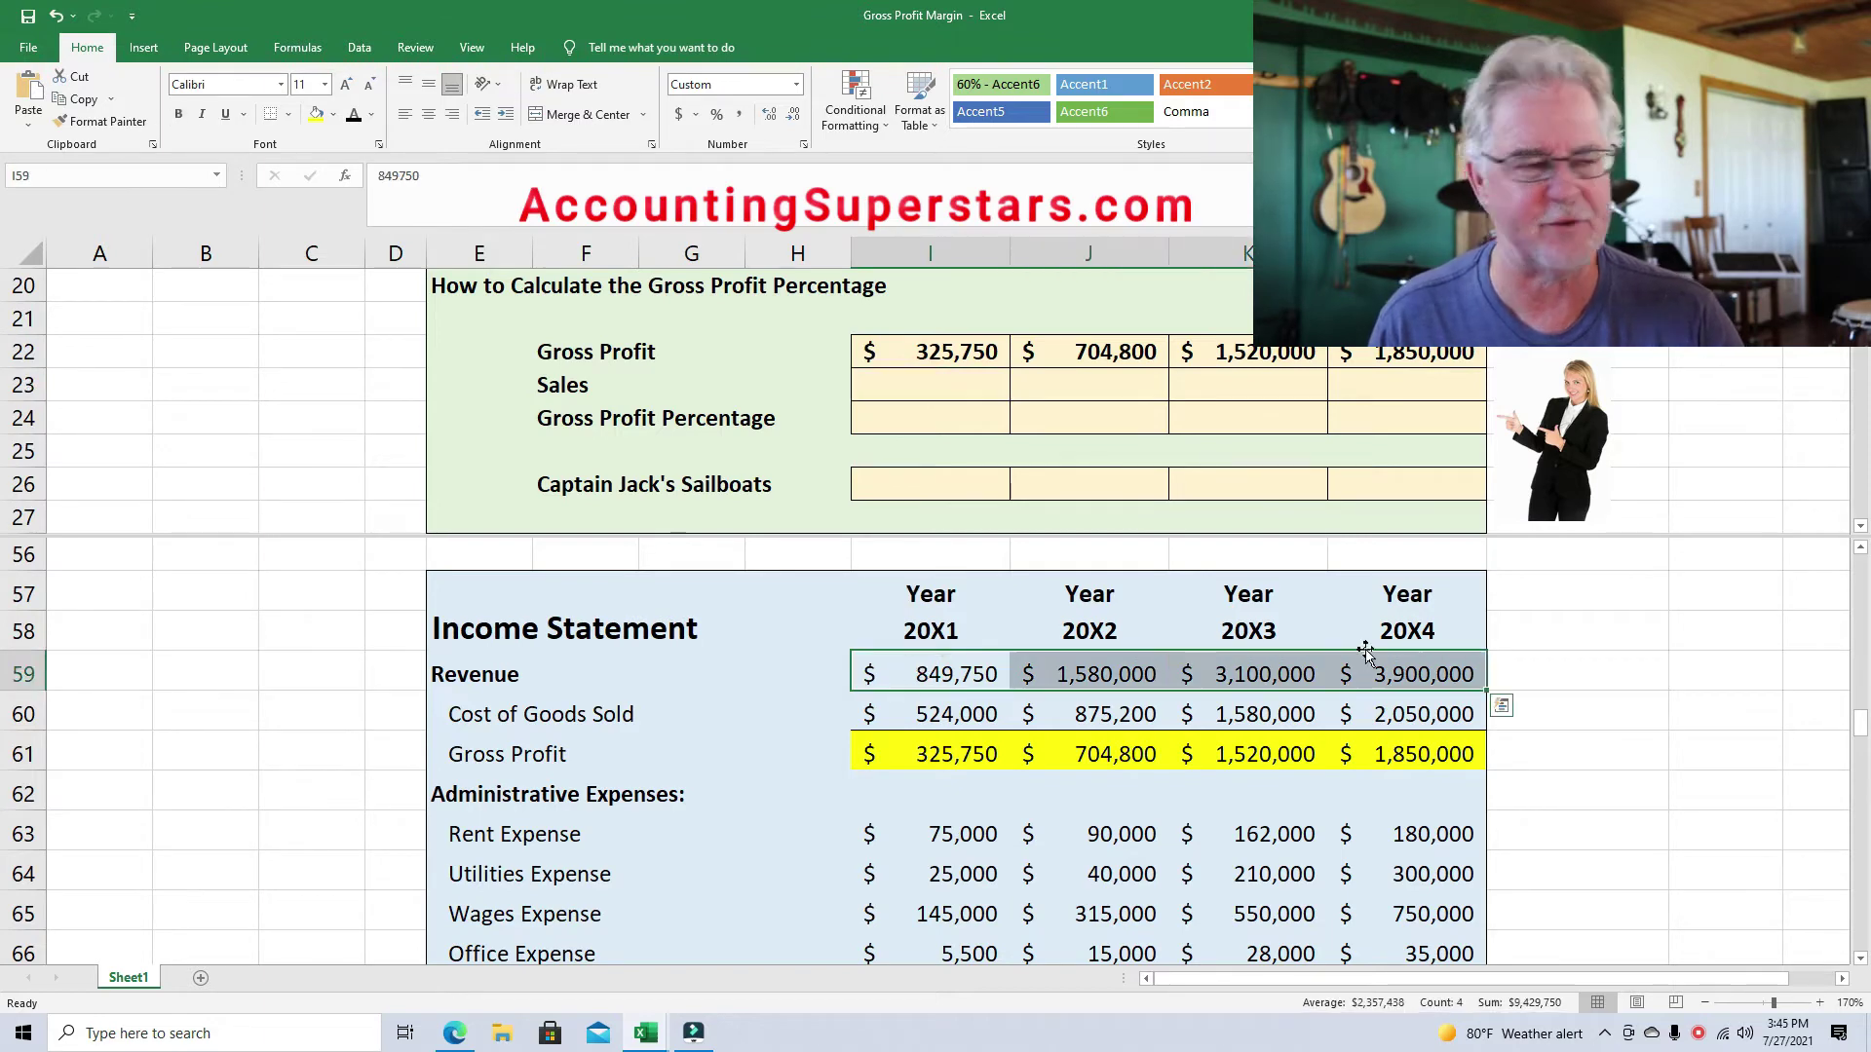
Fill the Revenue row yellow and reveal the $849,750 20X1 sales figure in I23.
click(316, 114)
click(777, 655)
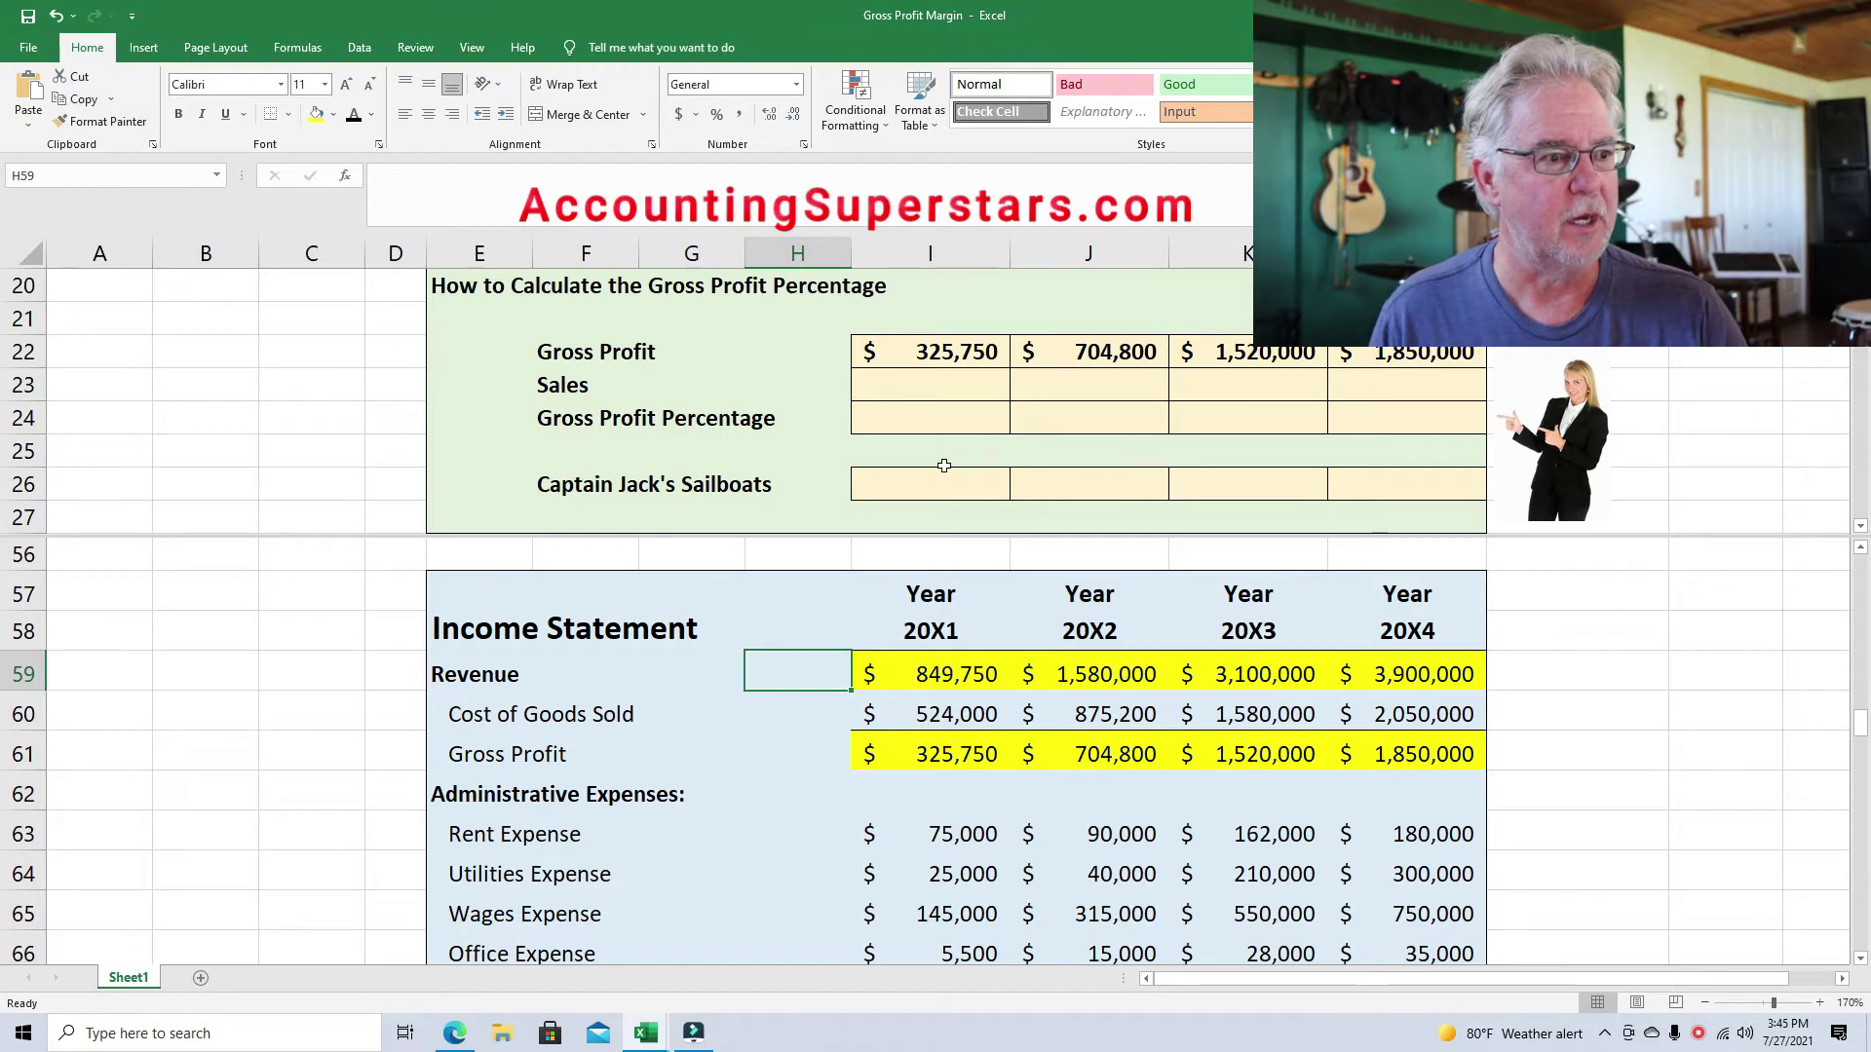
click(925, 382)
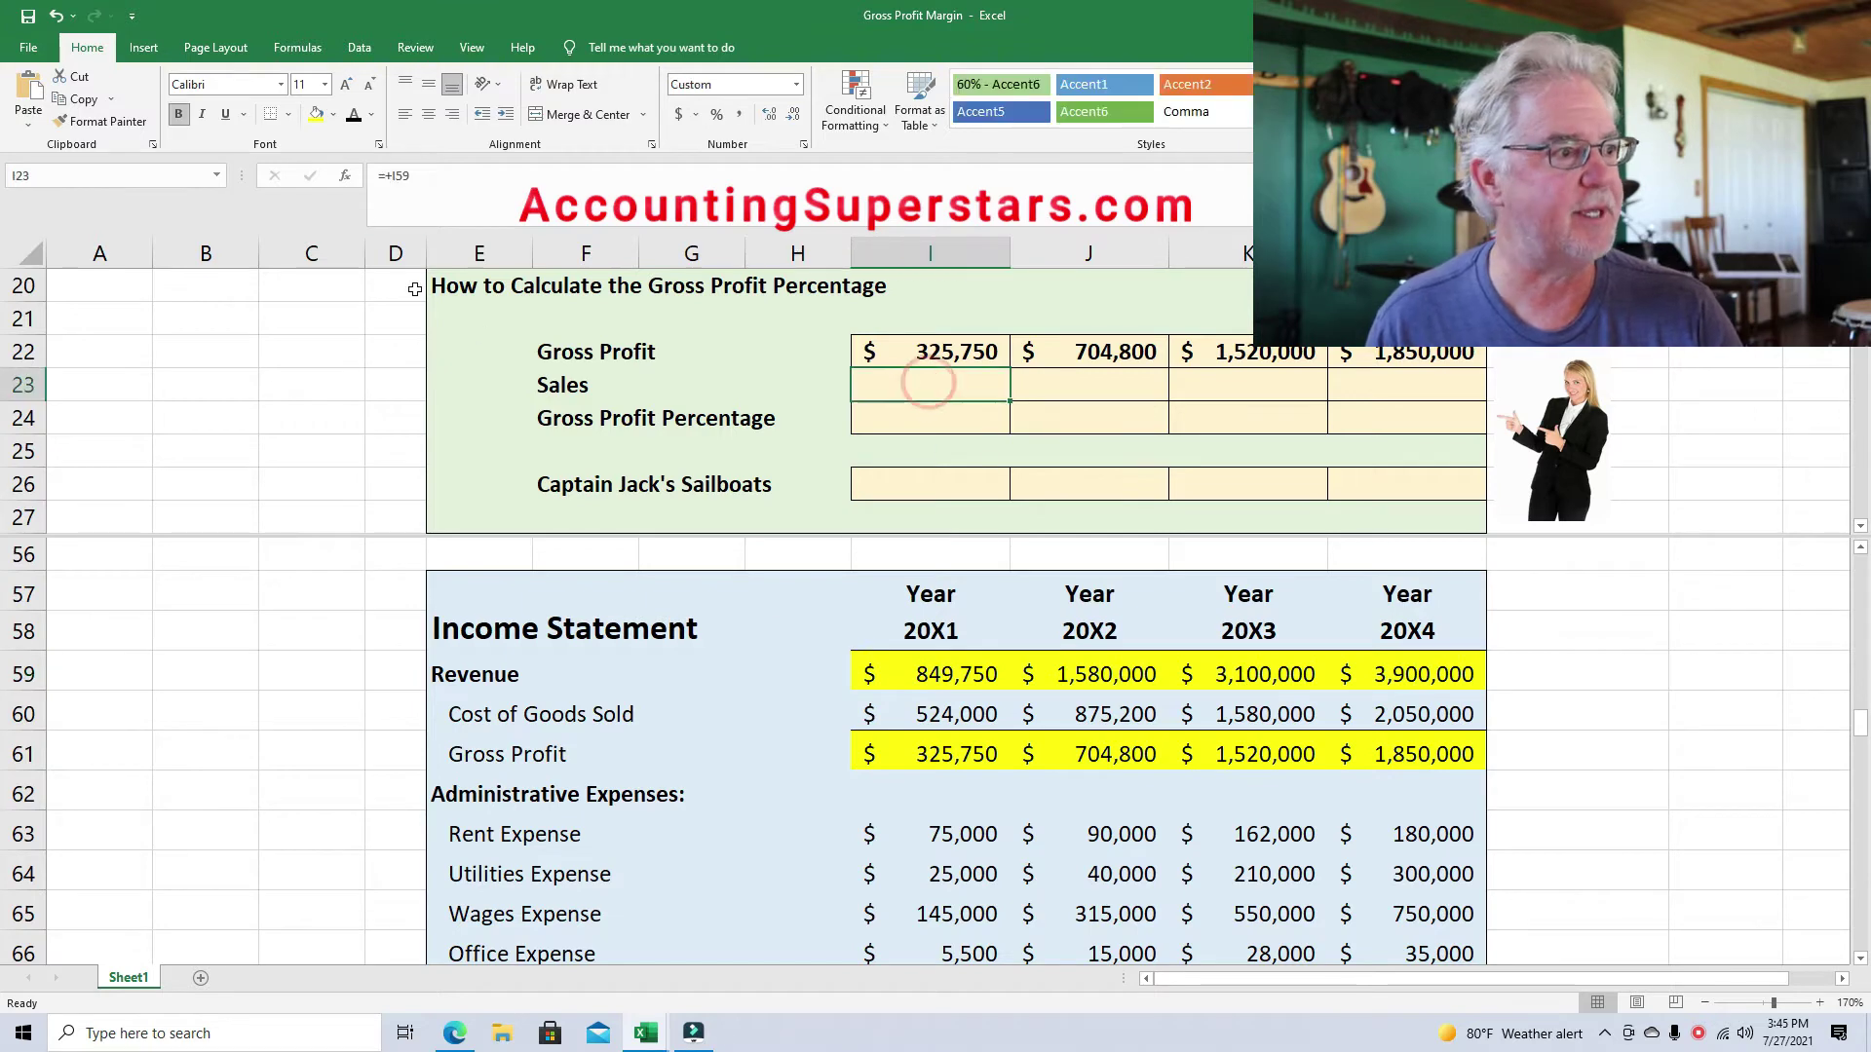
click(355, 115)
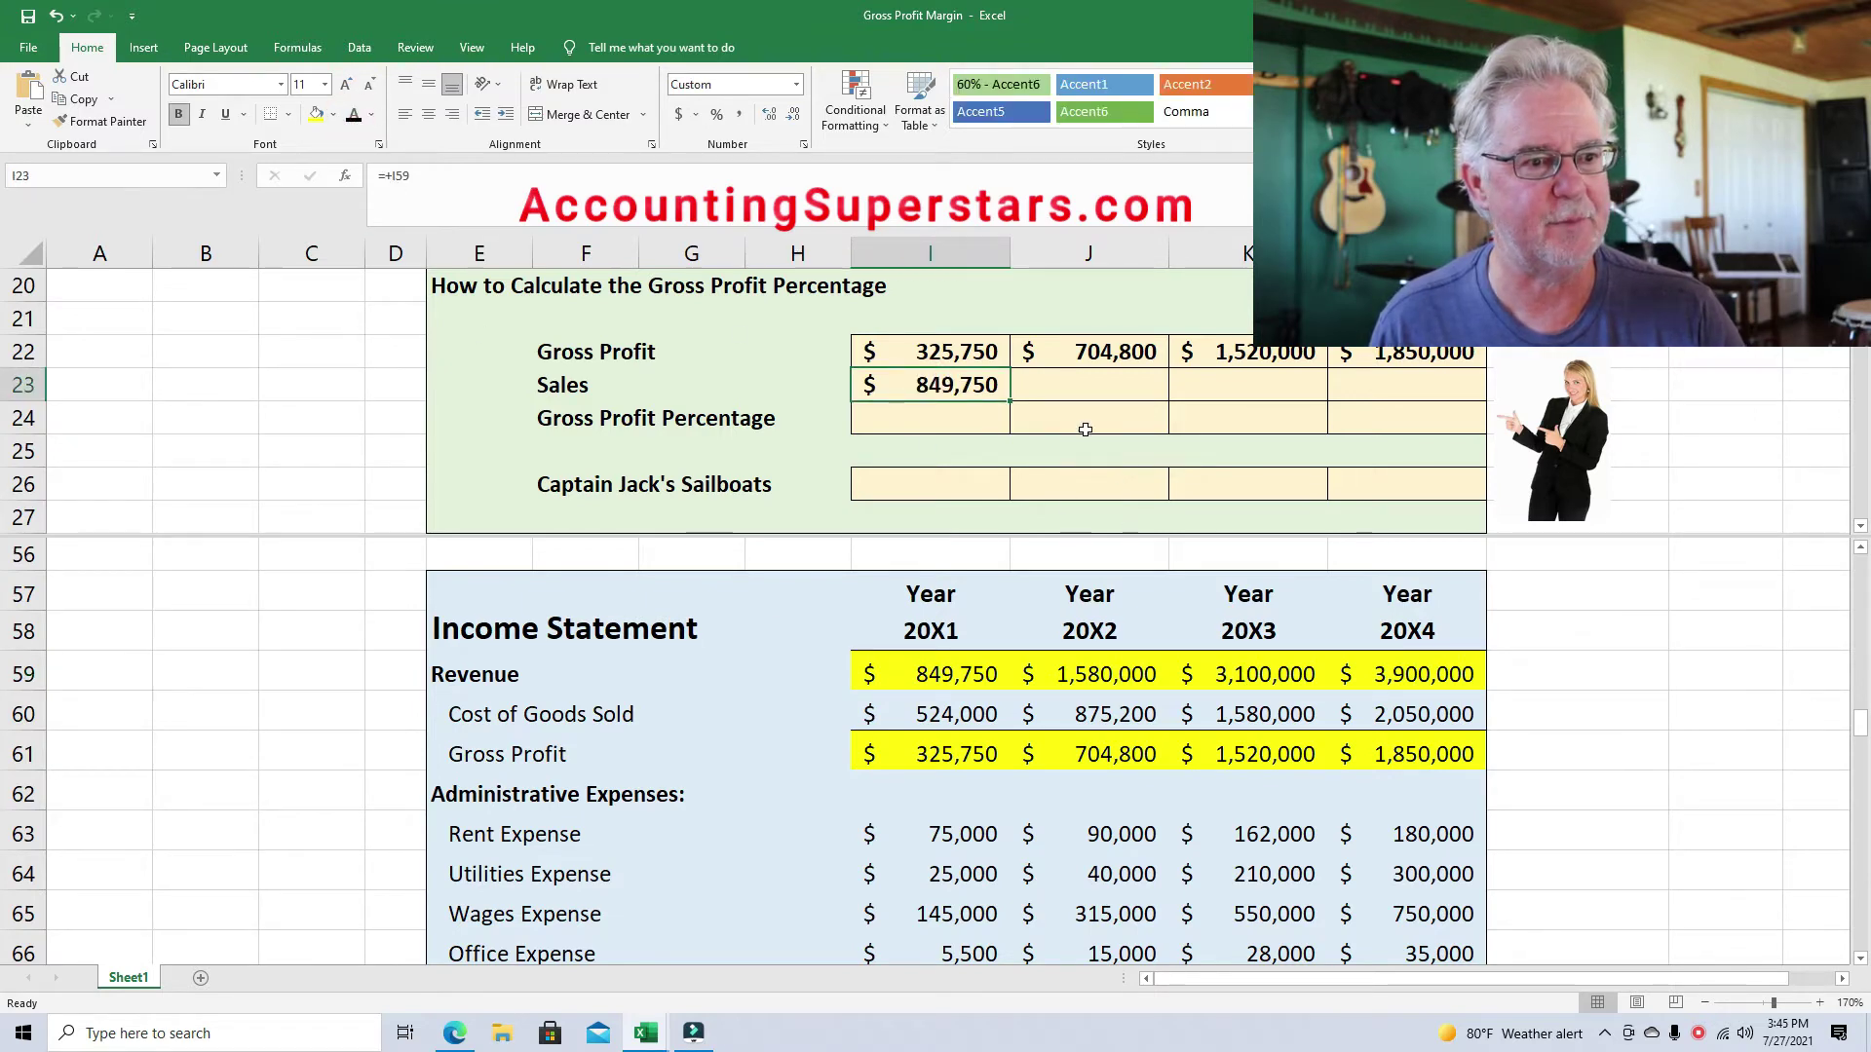
Reveal the remaining sales figures $1,580,000, $3,100,000 and $3,900,000 in J23:L23.
click(1082, 386)
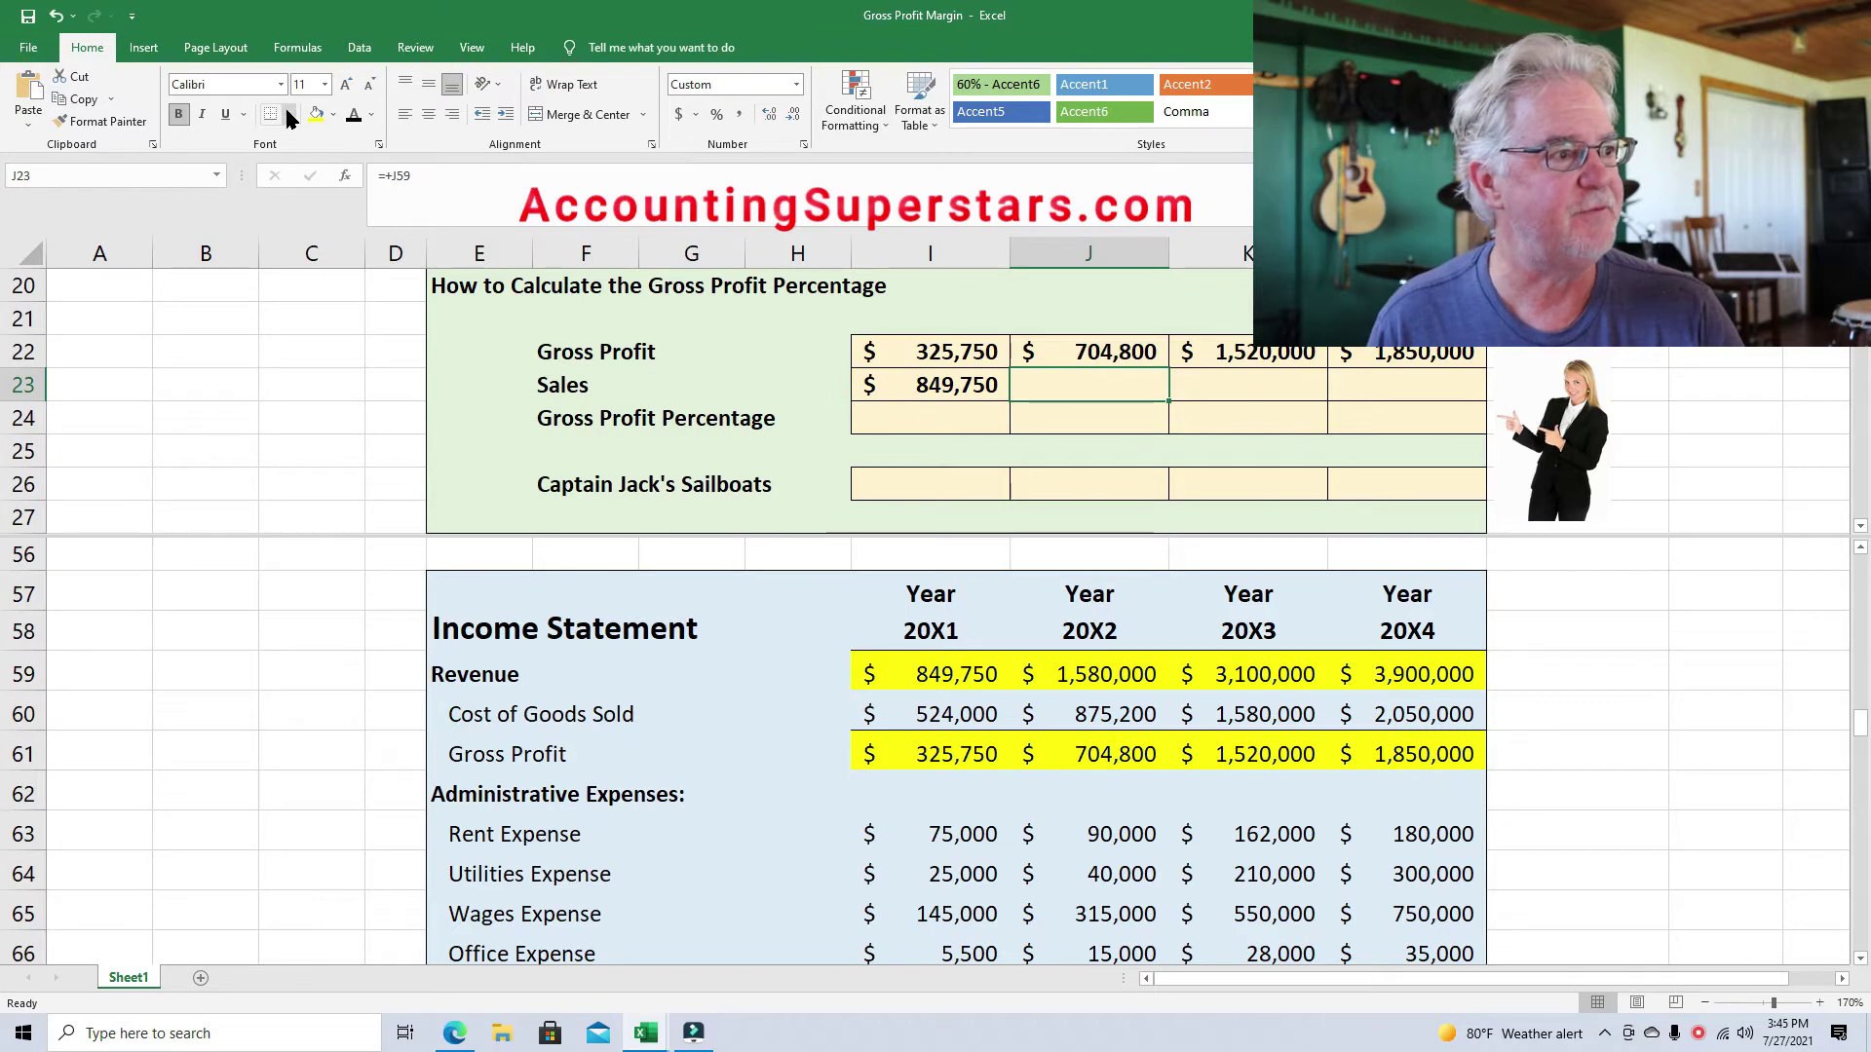
click(355, 115)
click(1202, 382)
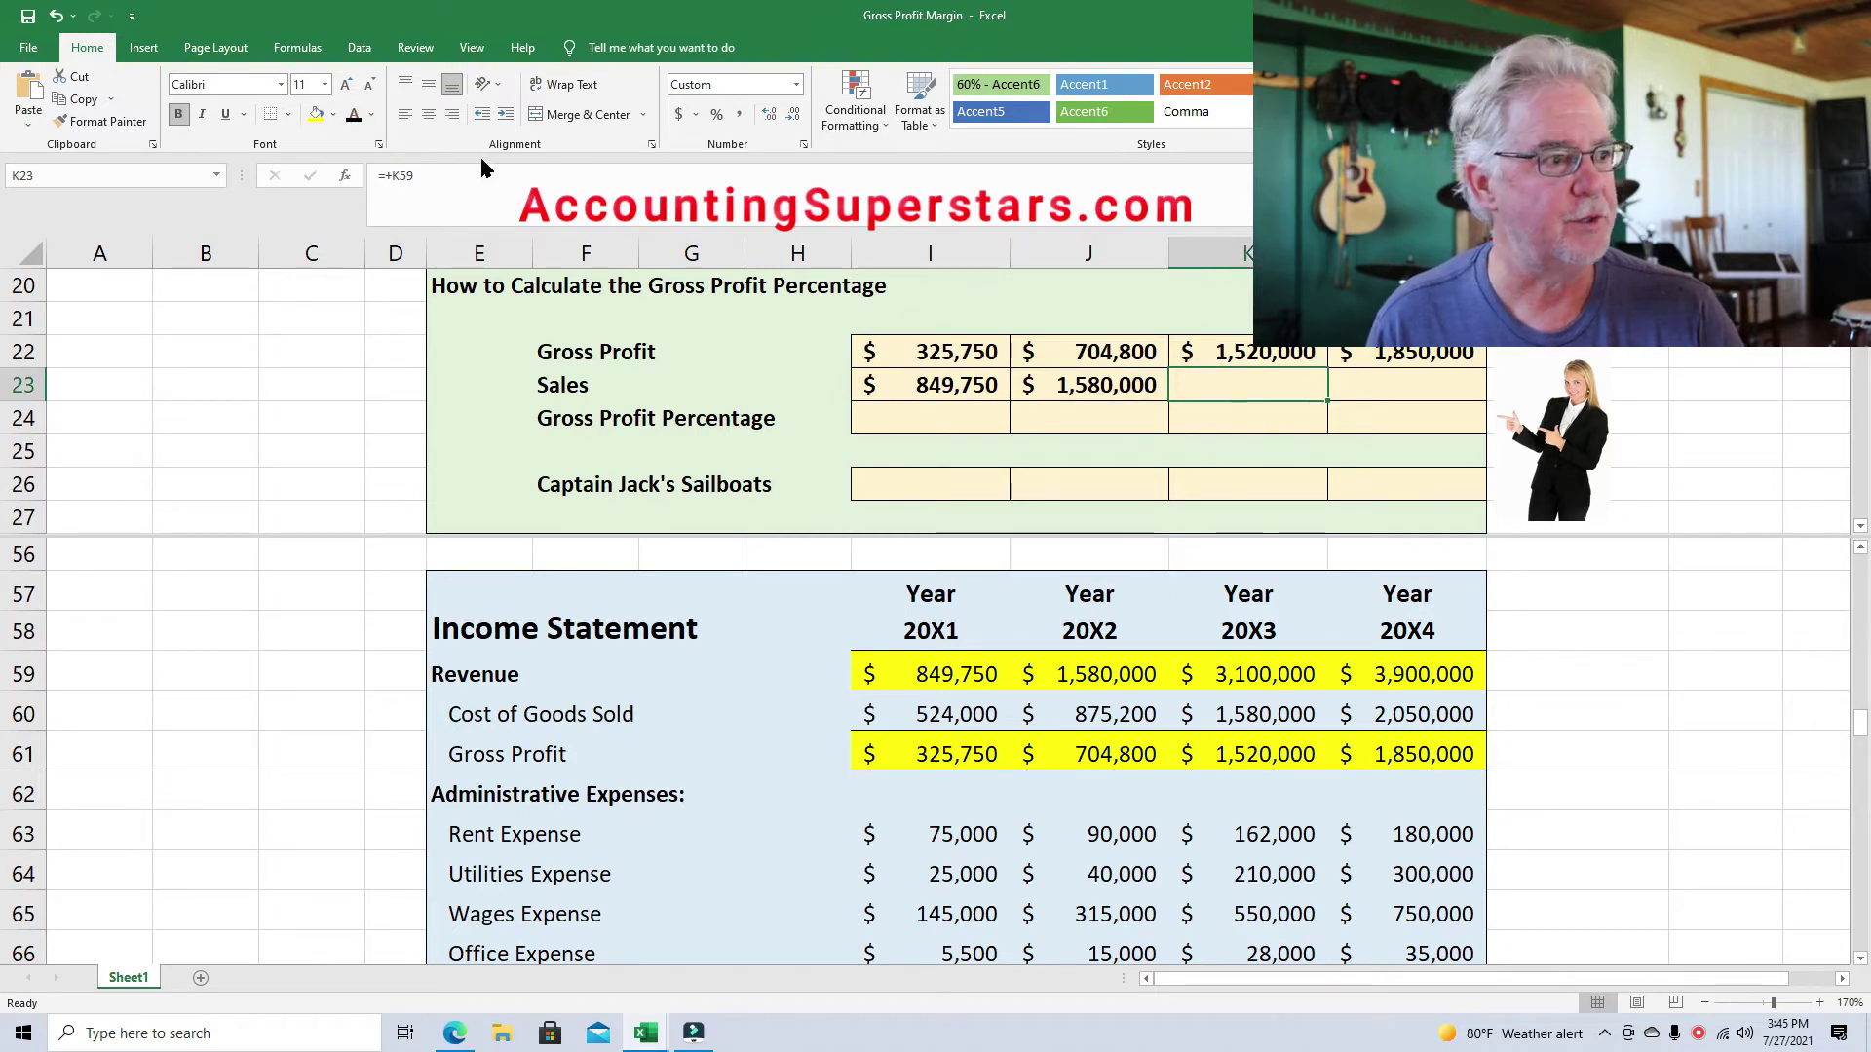
click(355, 115)
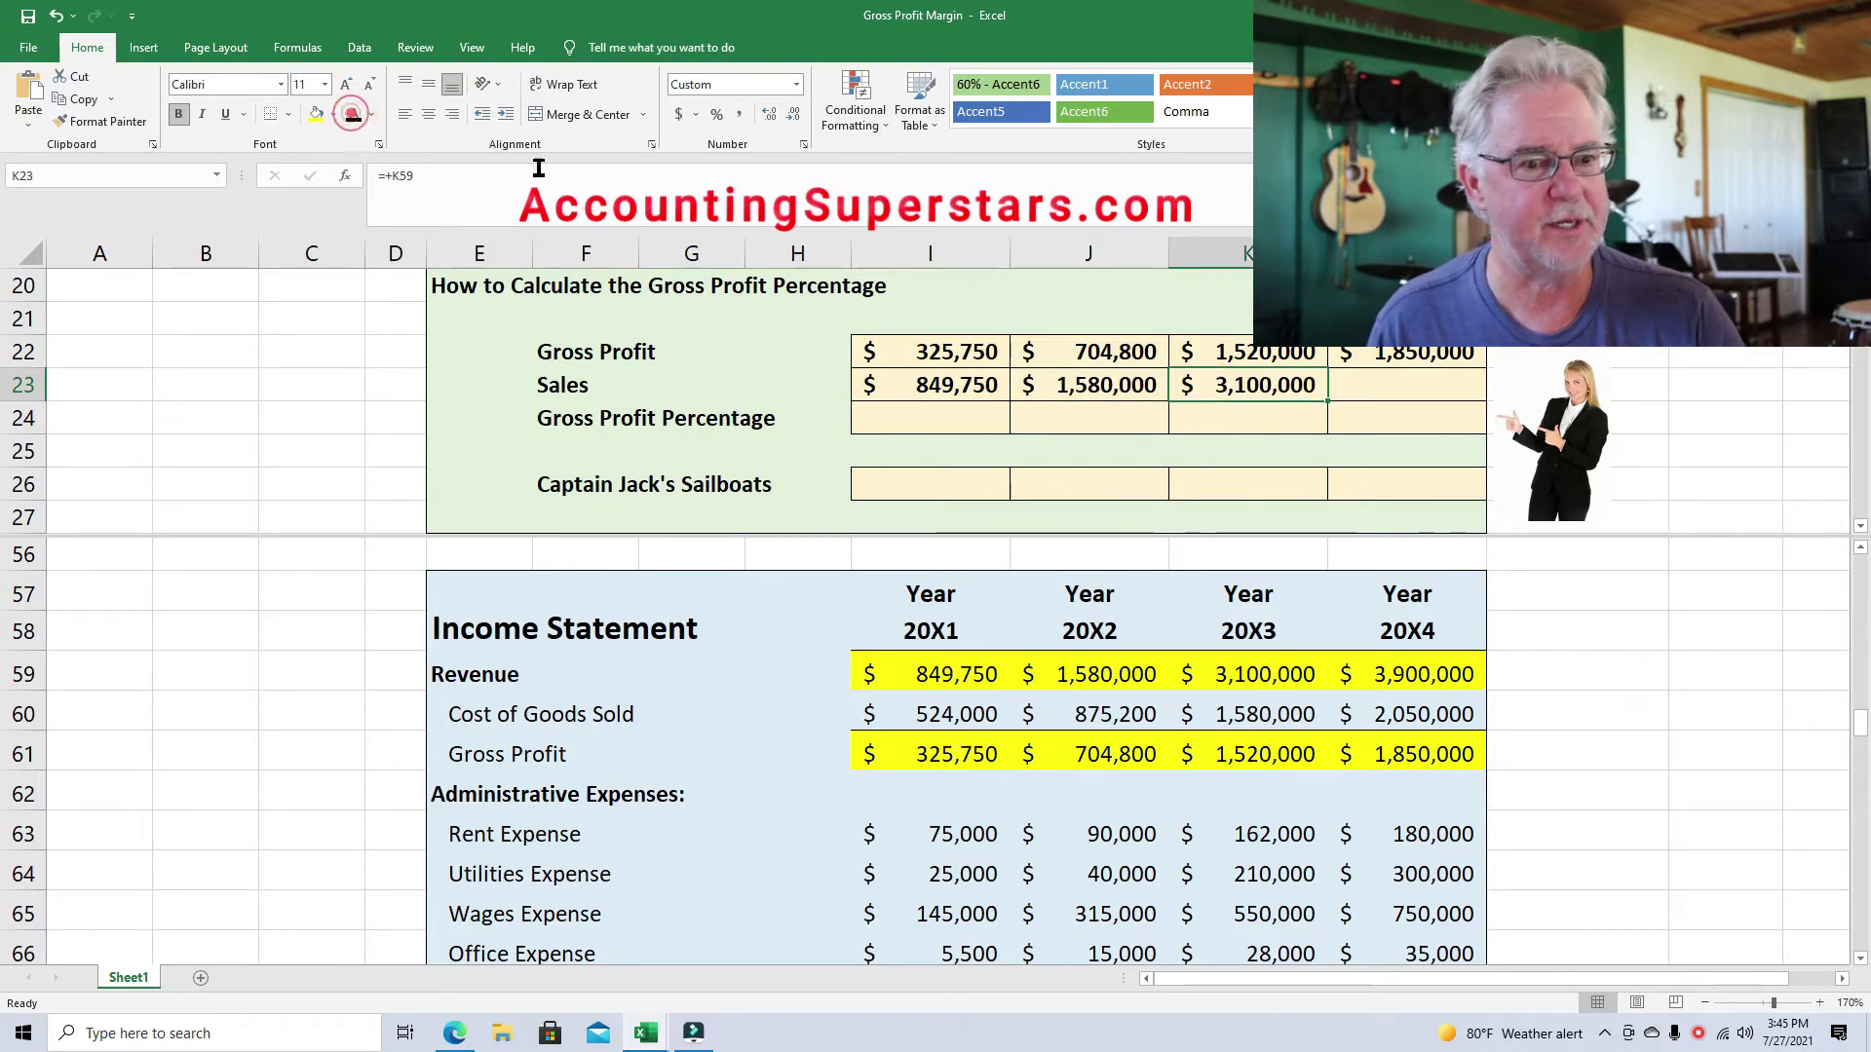
click(1425, 390)
click(354, 115)
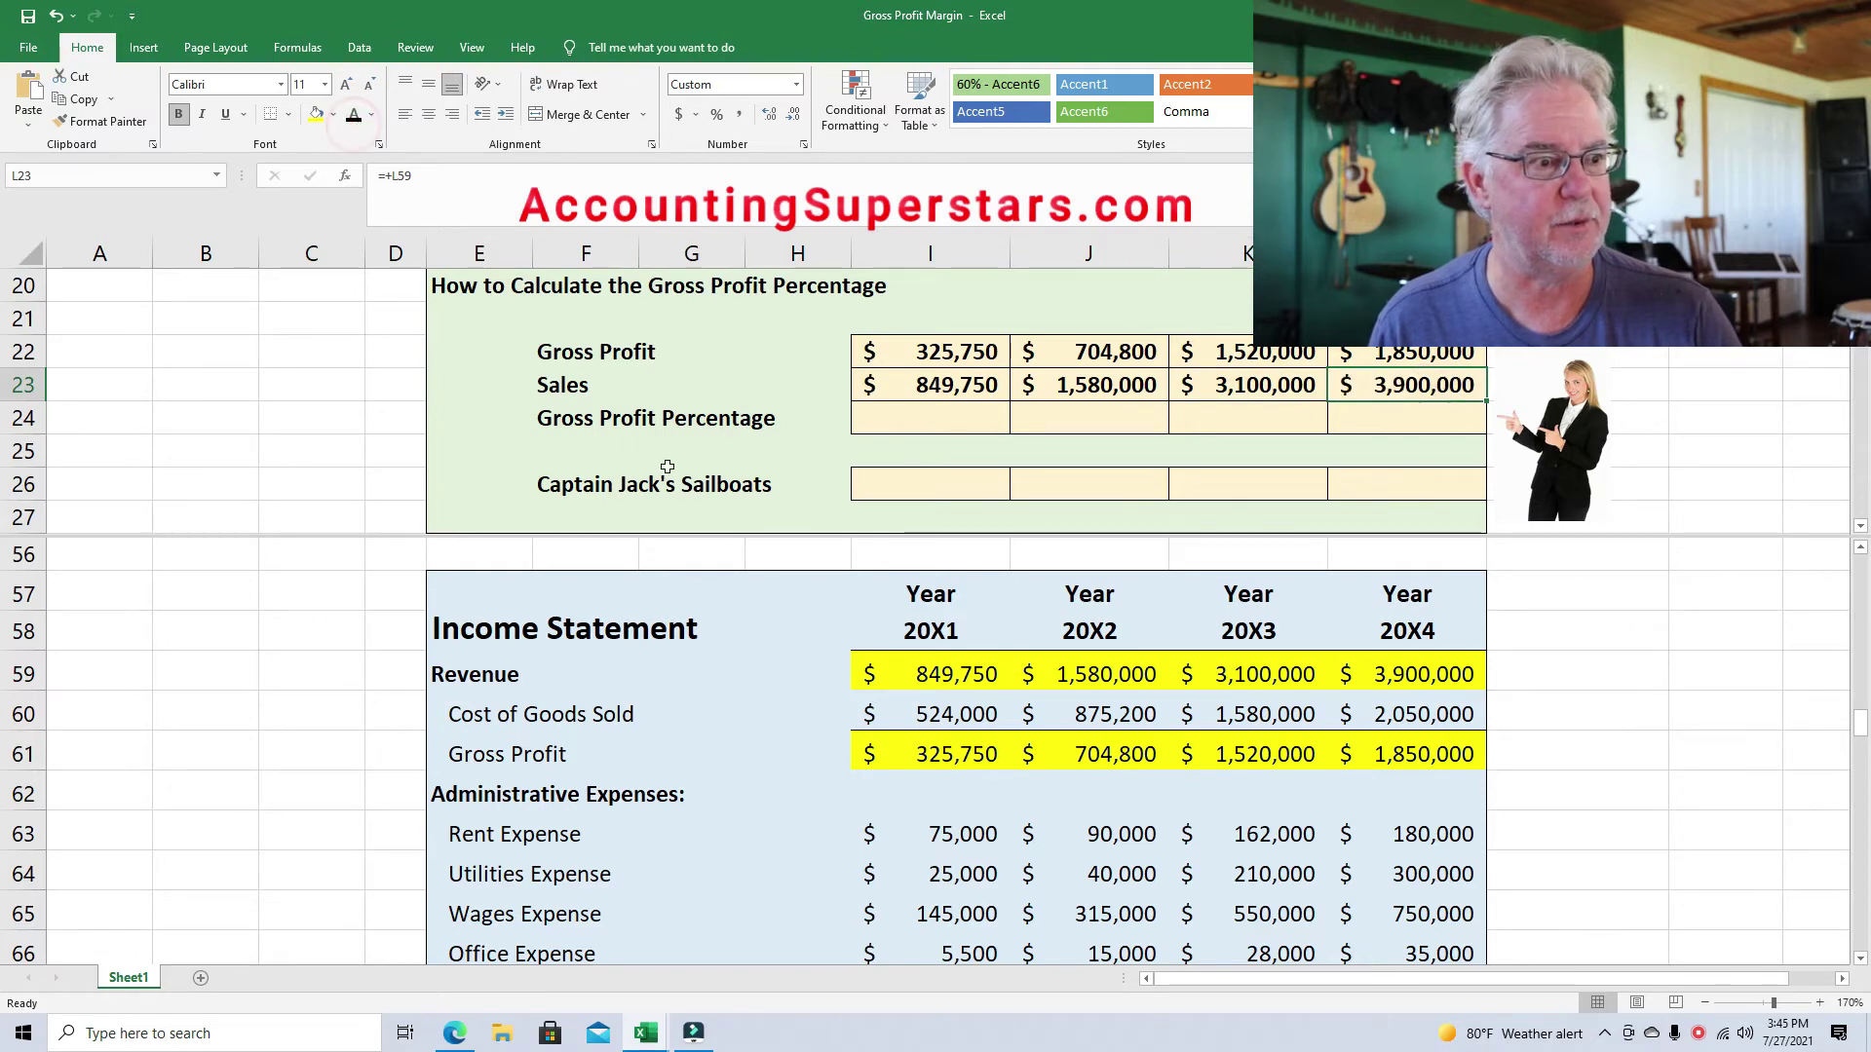
click(930, 427)
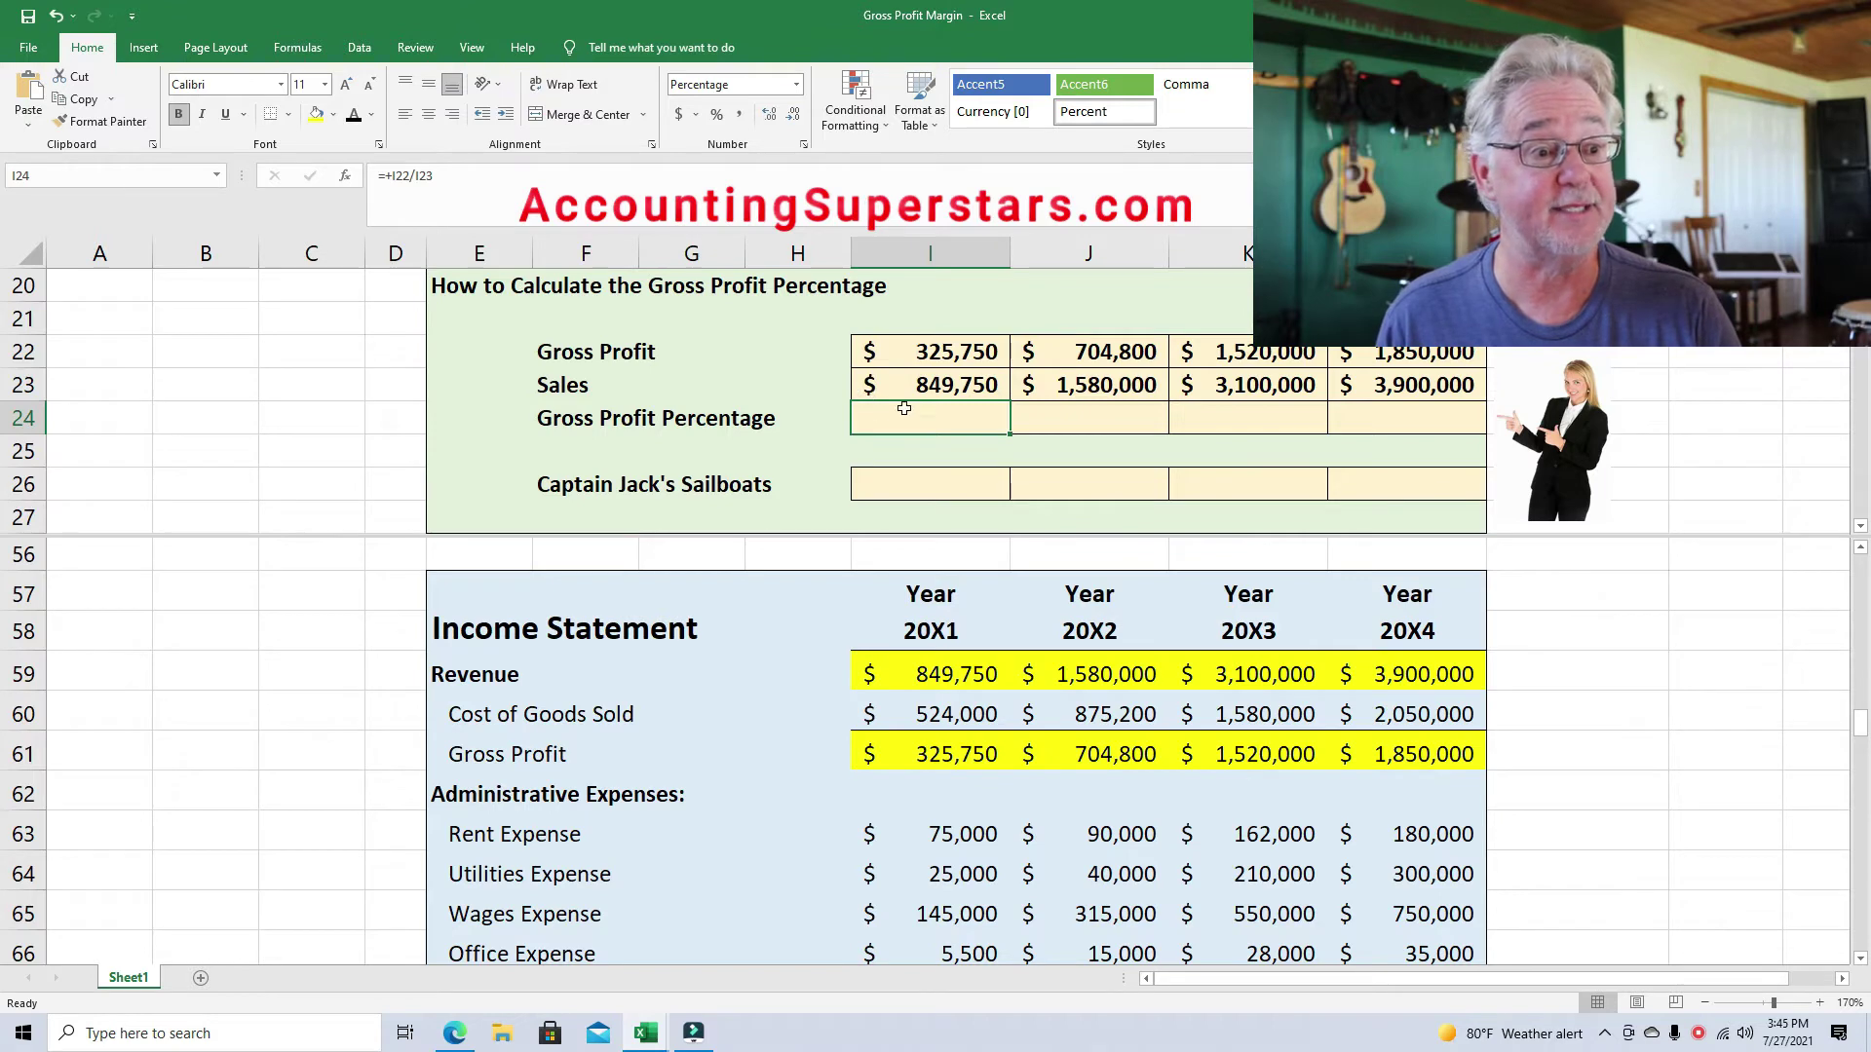
Reveal the 38% result in I24 and fill the formula across to L24, giving 45%, 49% and 47%.
click(353, 114)
click(833, 427)
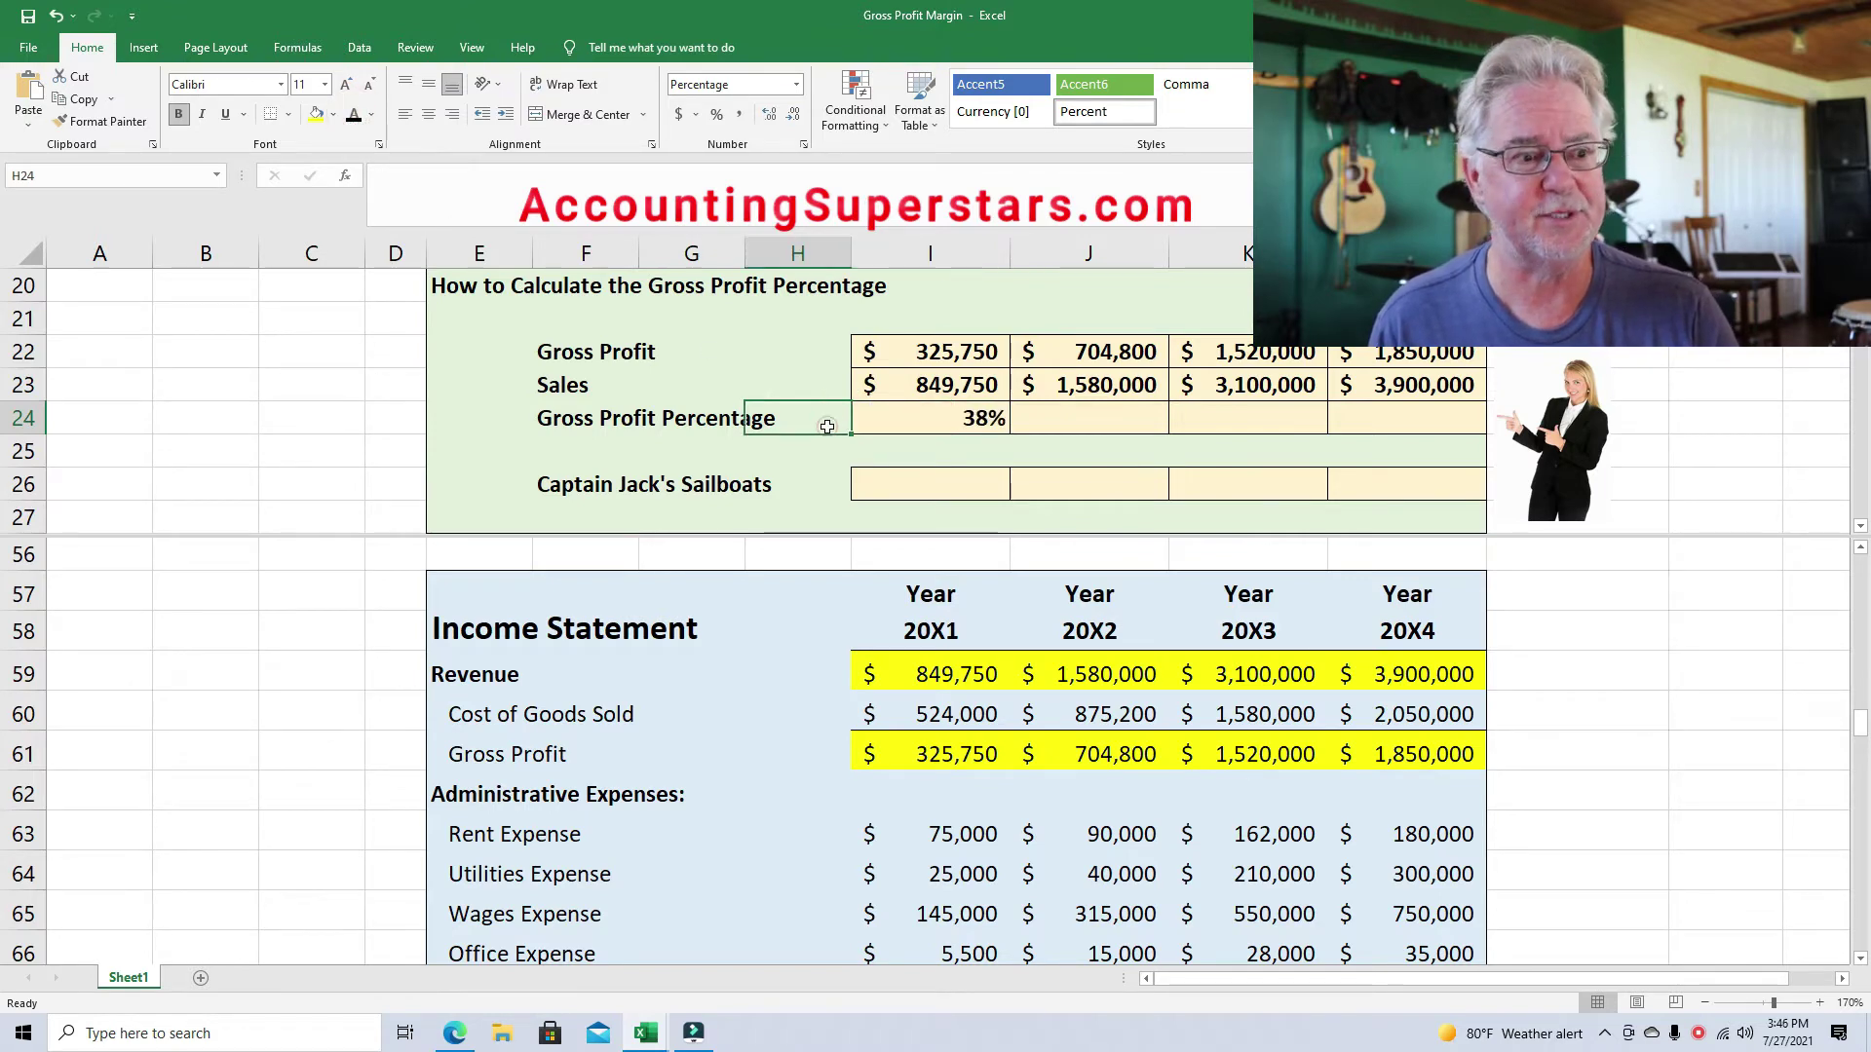
click(989, 418)
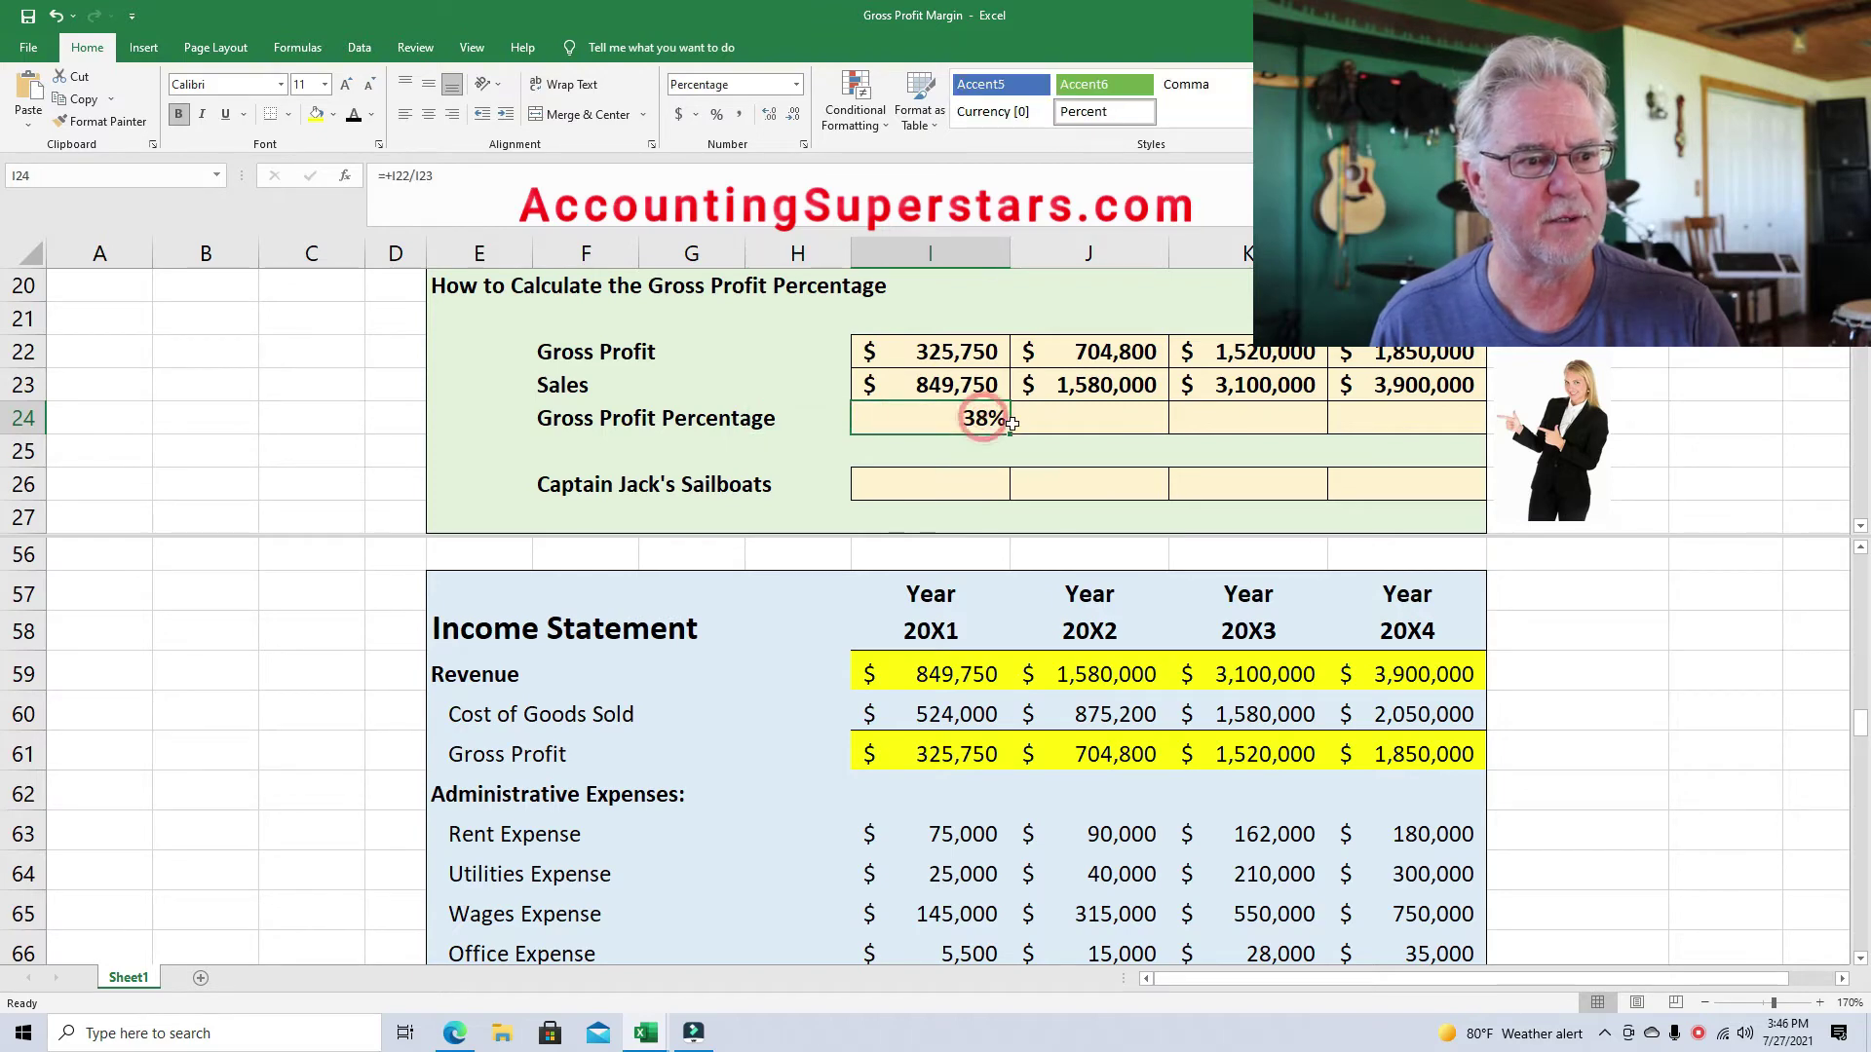
drag(1012, 437, 1498, 436)
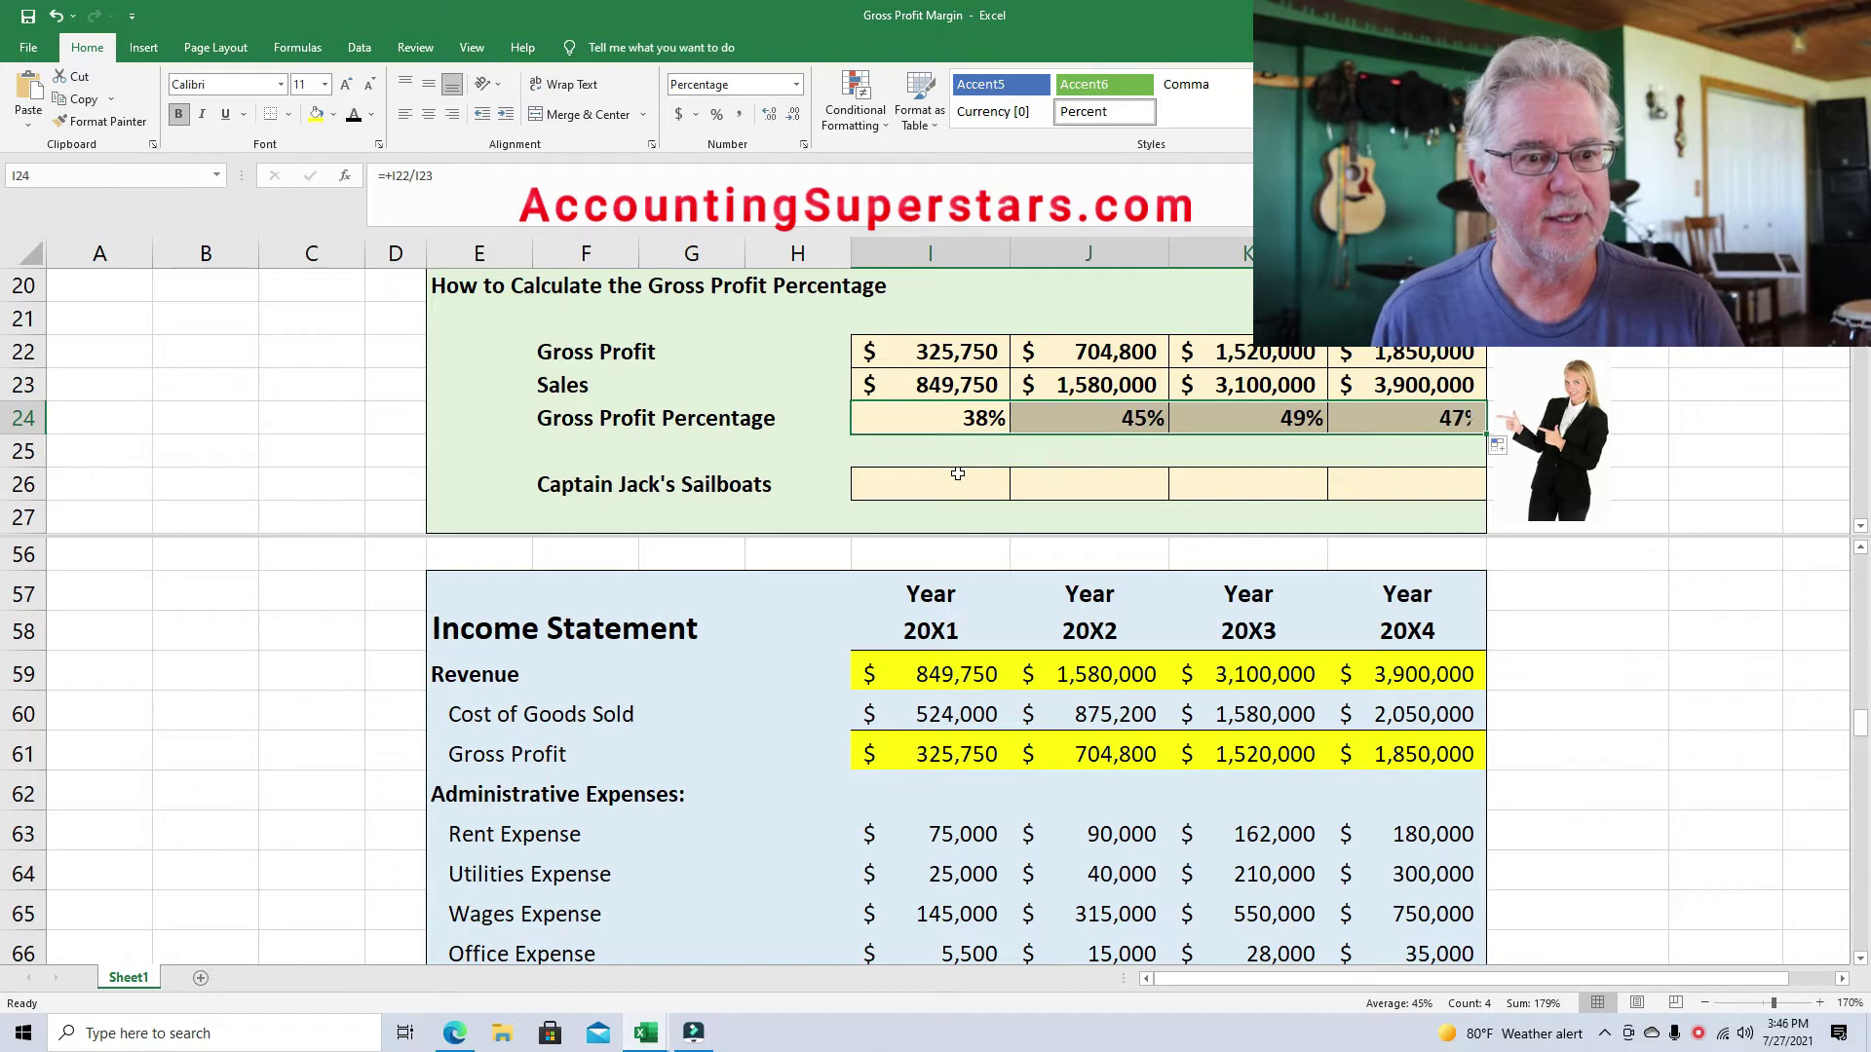
click(941, 451)
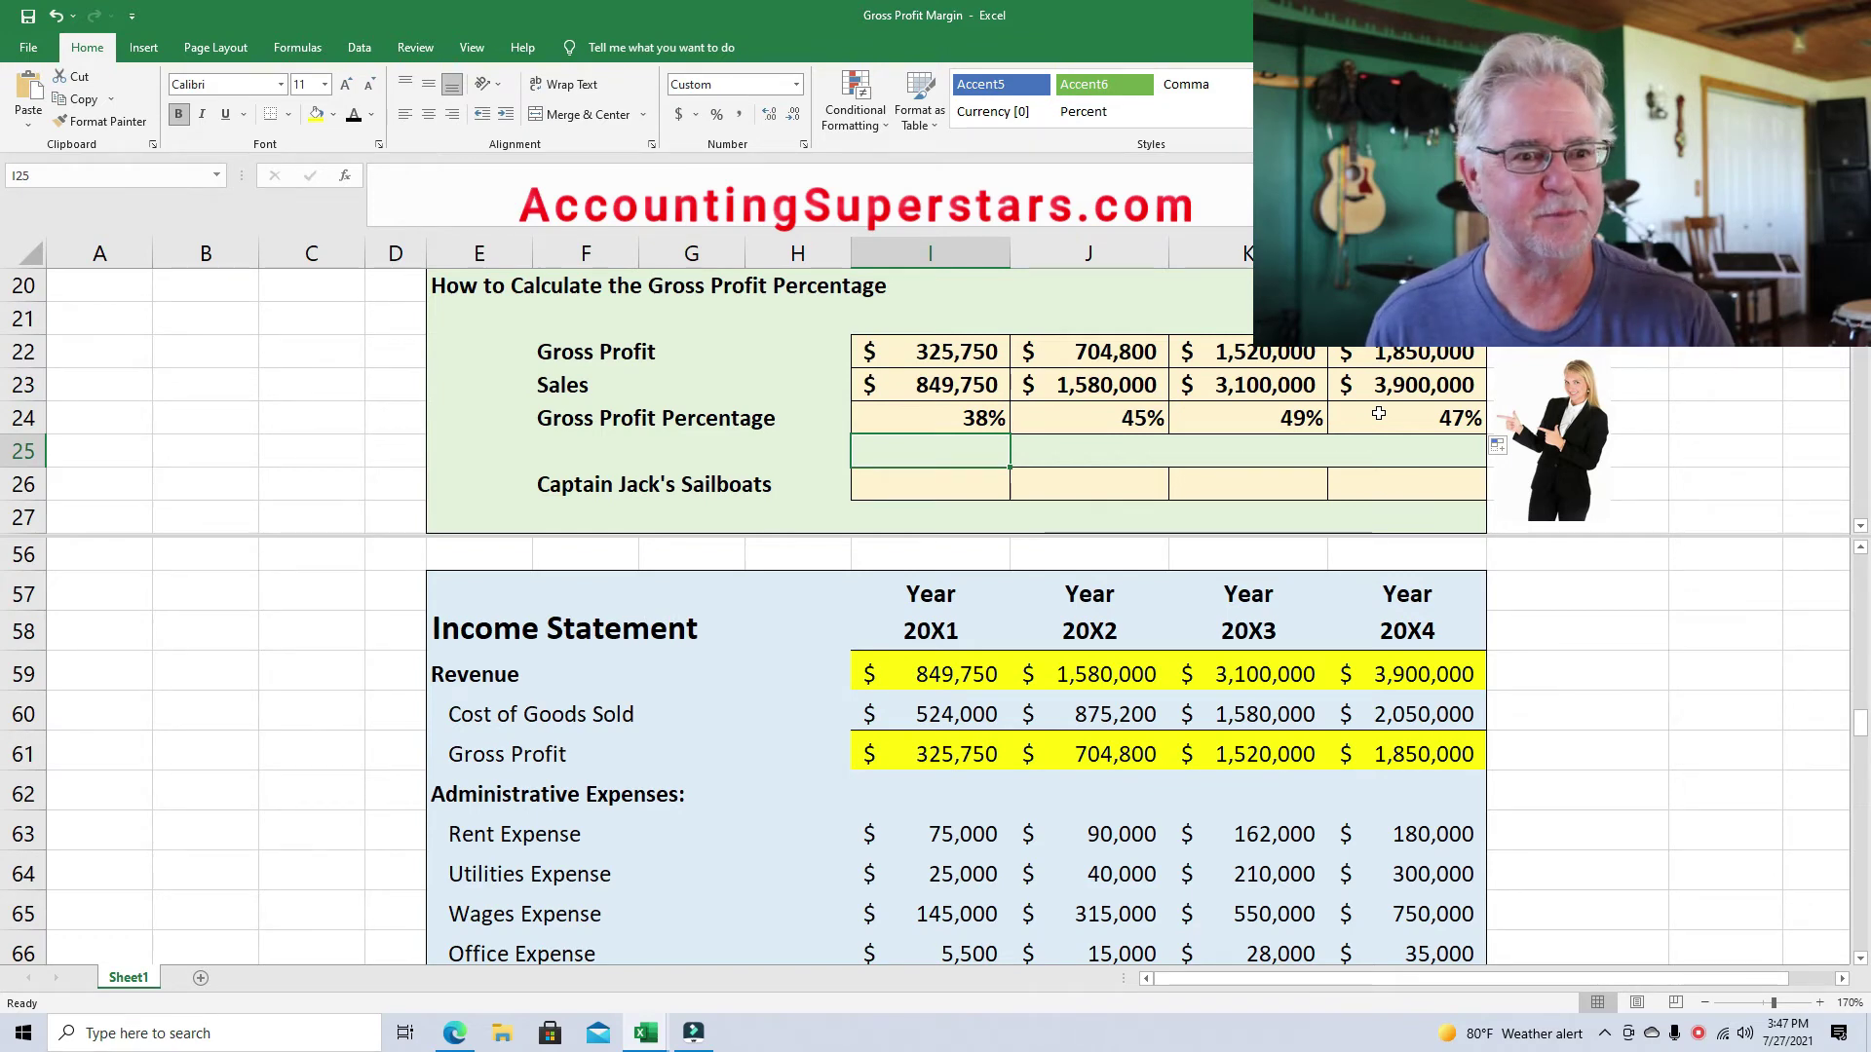
Reveal Captain Jack's Sailboats percentages 44%, 43%, 44% and 45% in I26:L26.
click(935, 476)
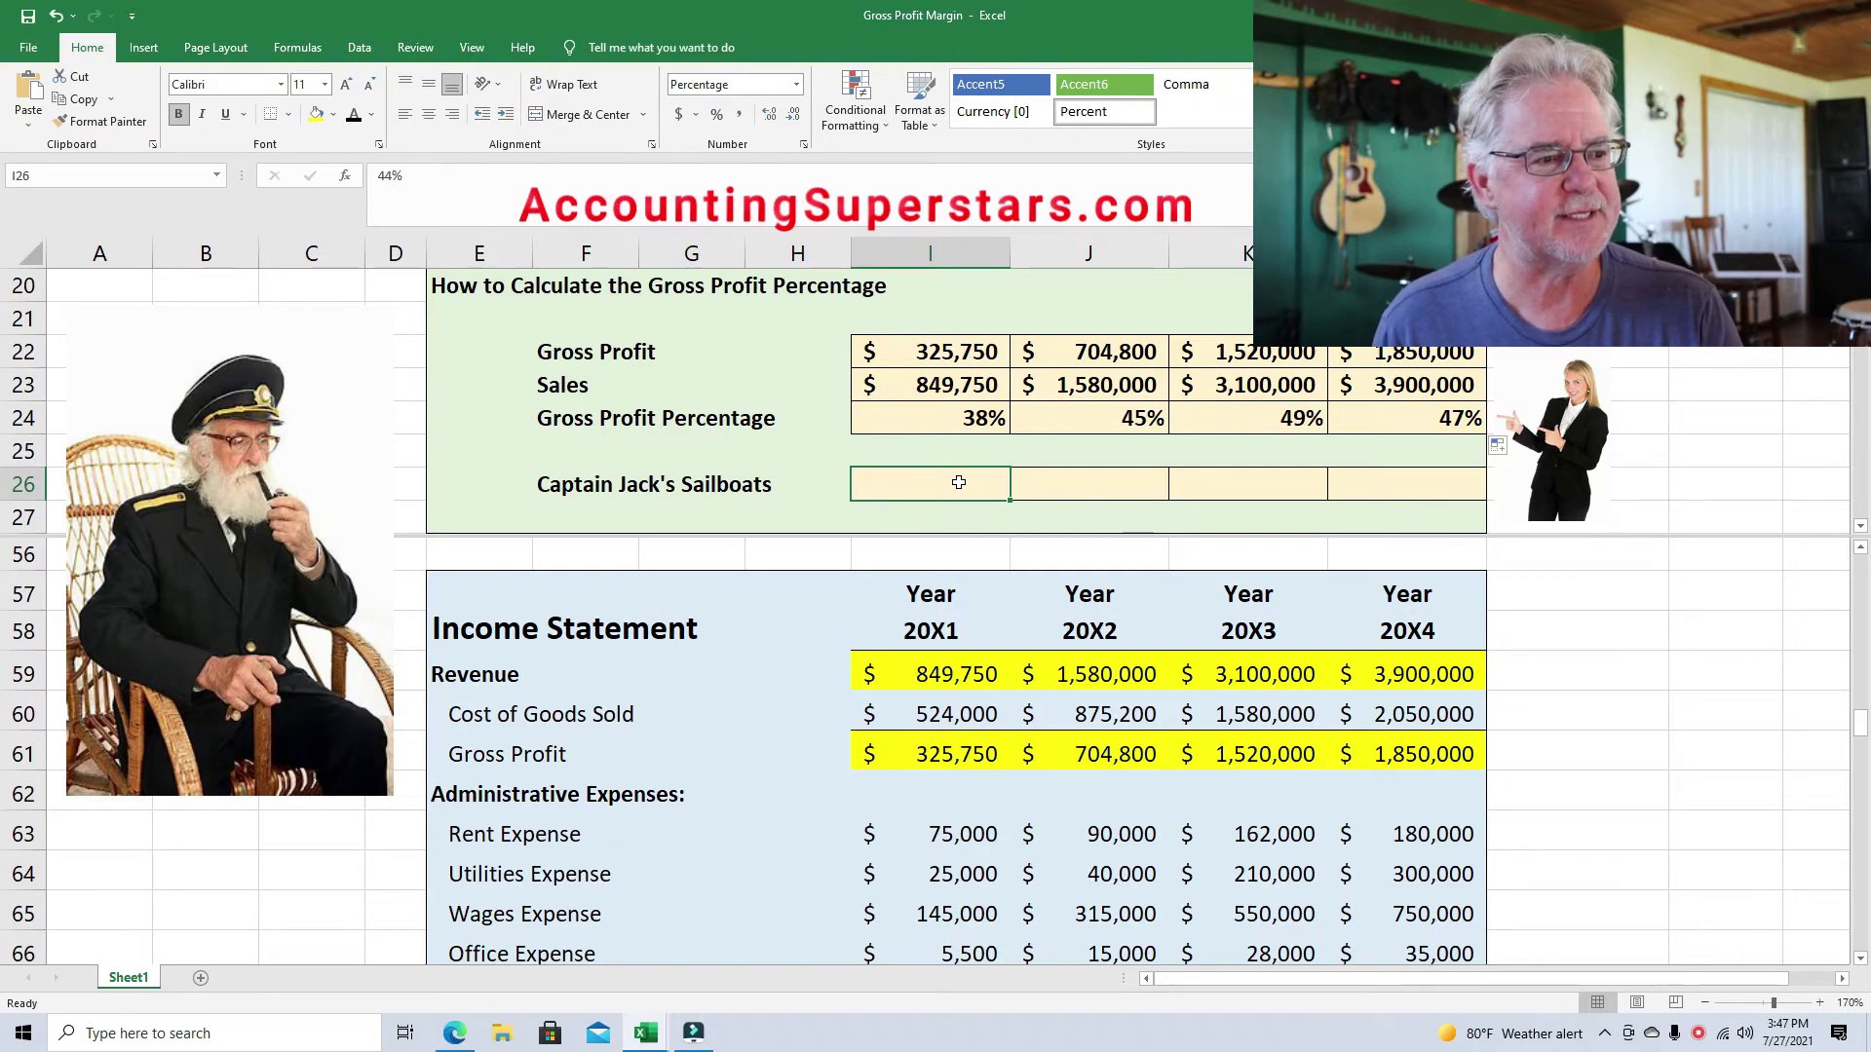
drag(960, 483, 1390, 477)
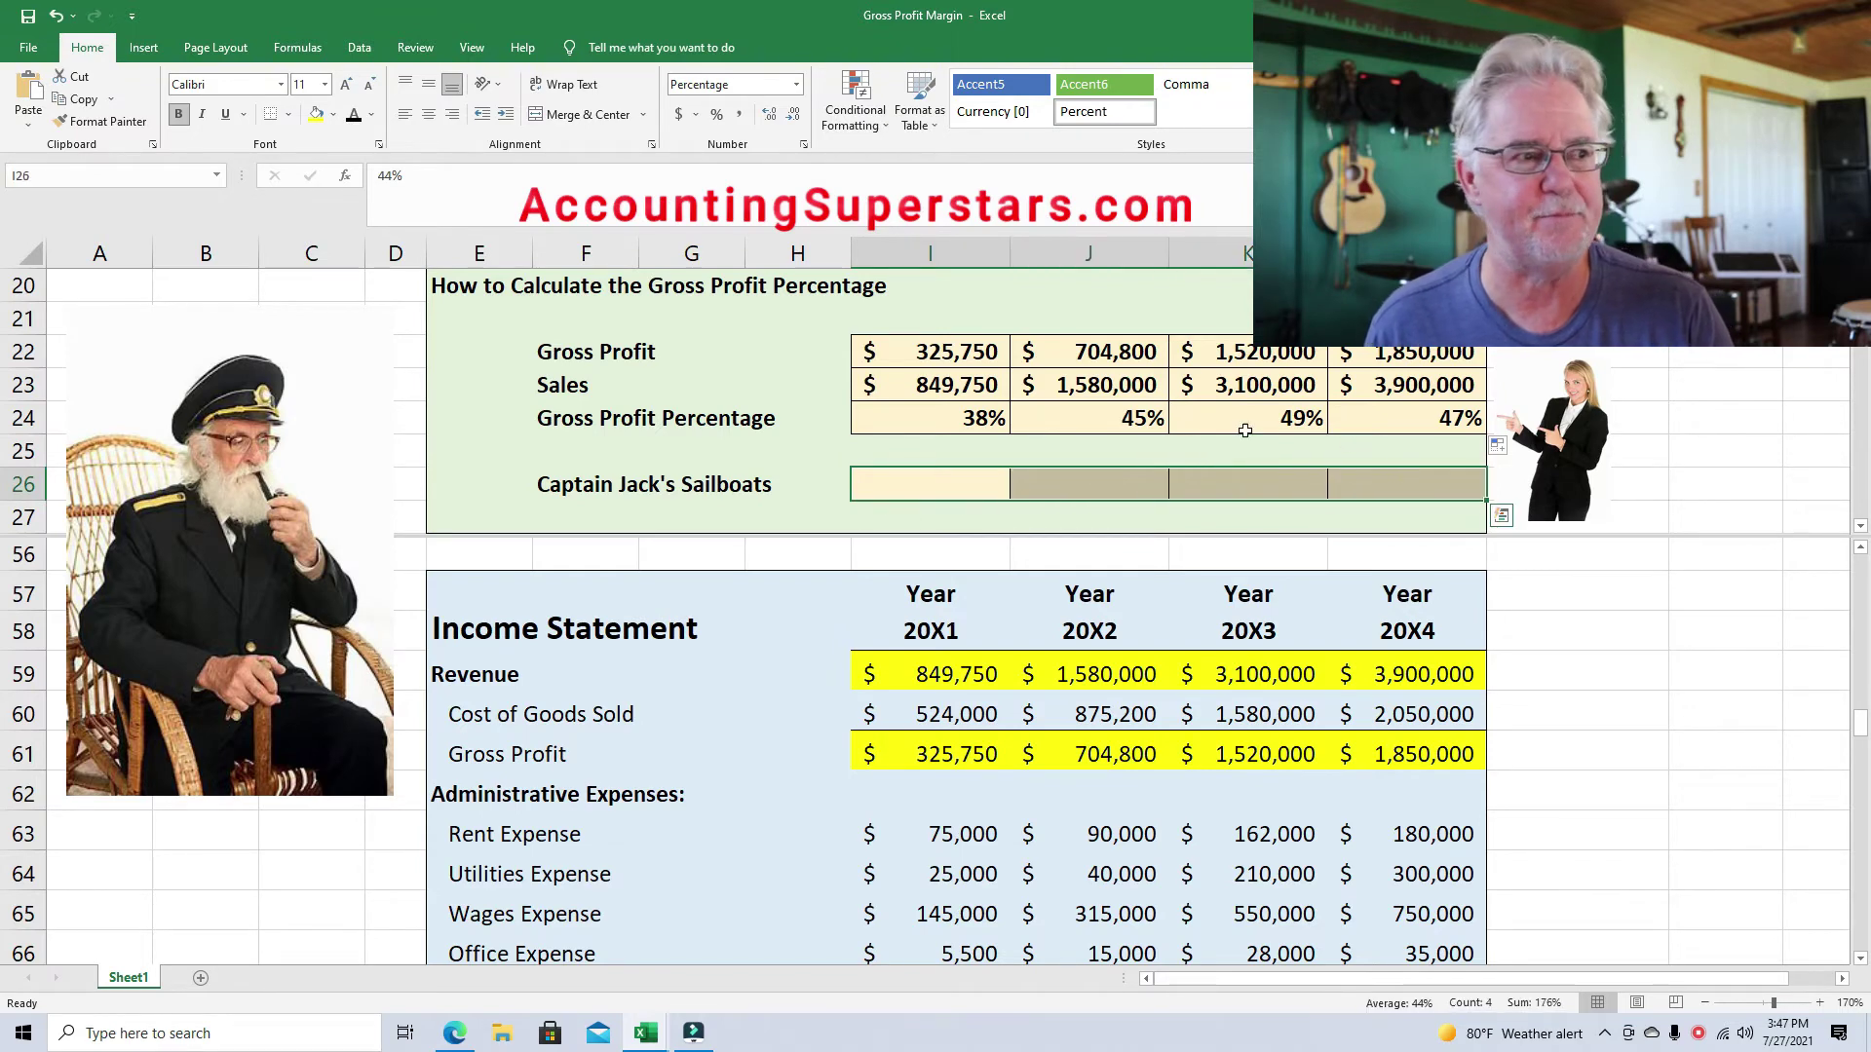
click(353, 114)
click(395, 419)
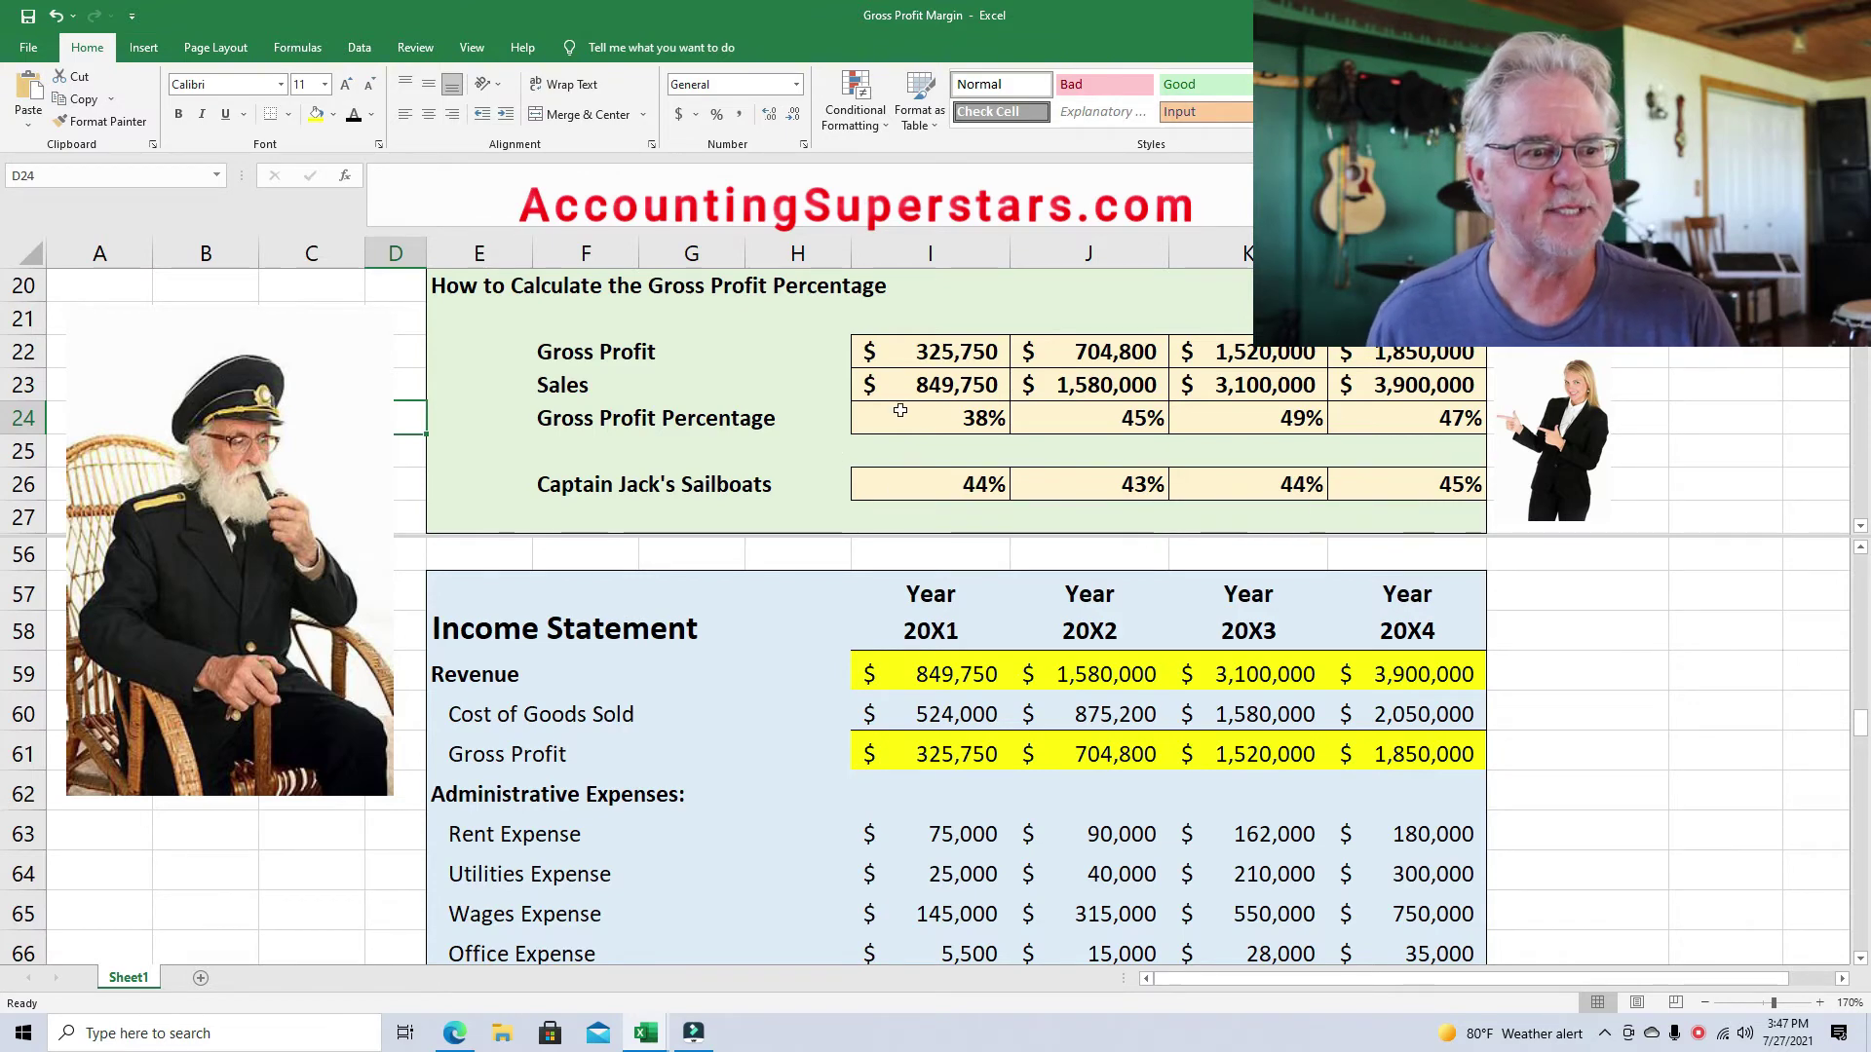
drag(913, 419, 1383, 419)
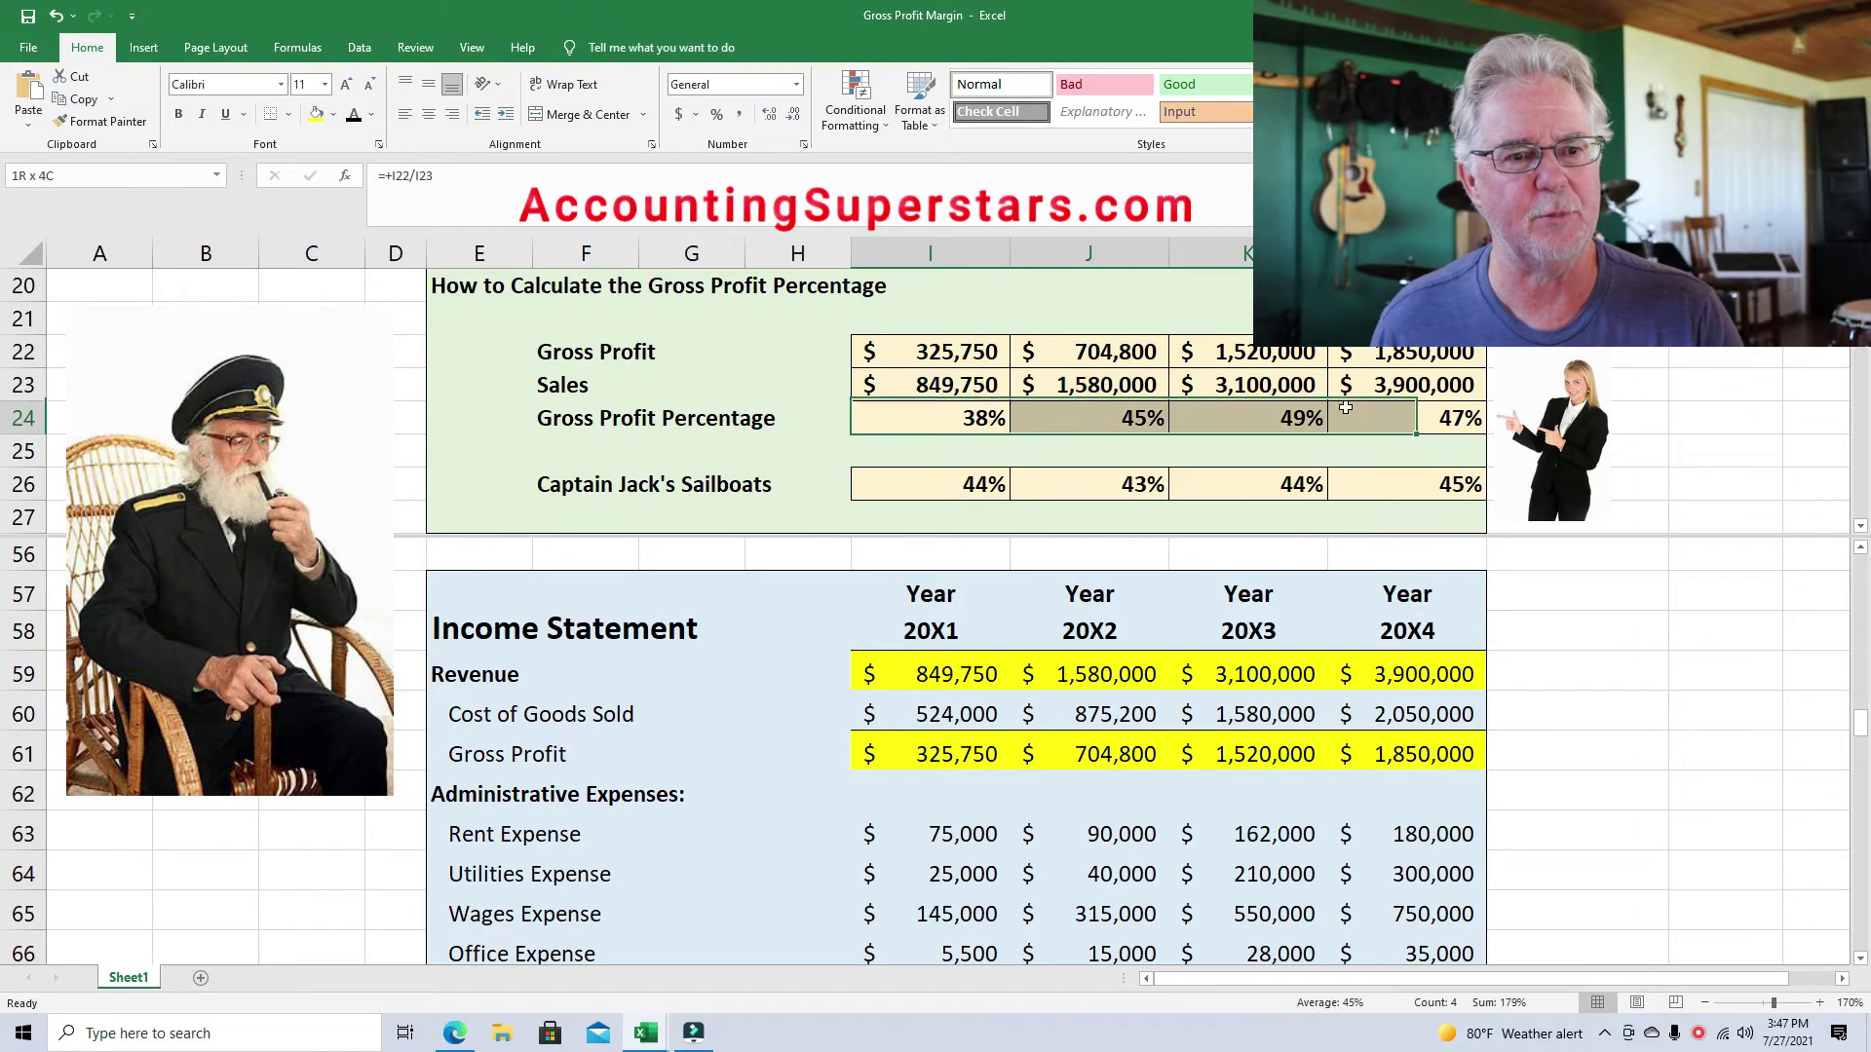
Fill the Gross Profit Percentage cells I24:L24 yellow.
click(316, 116)
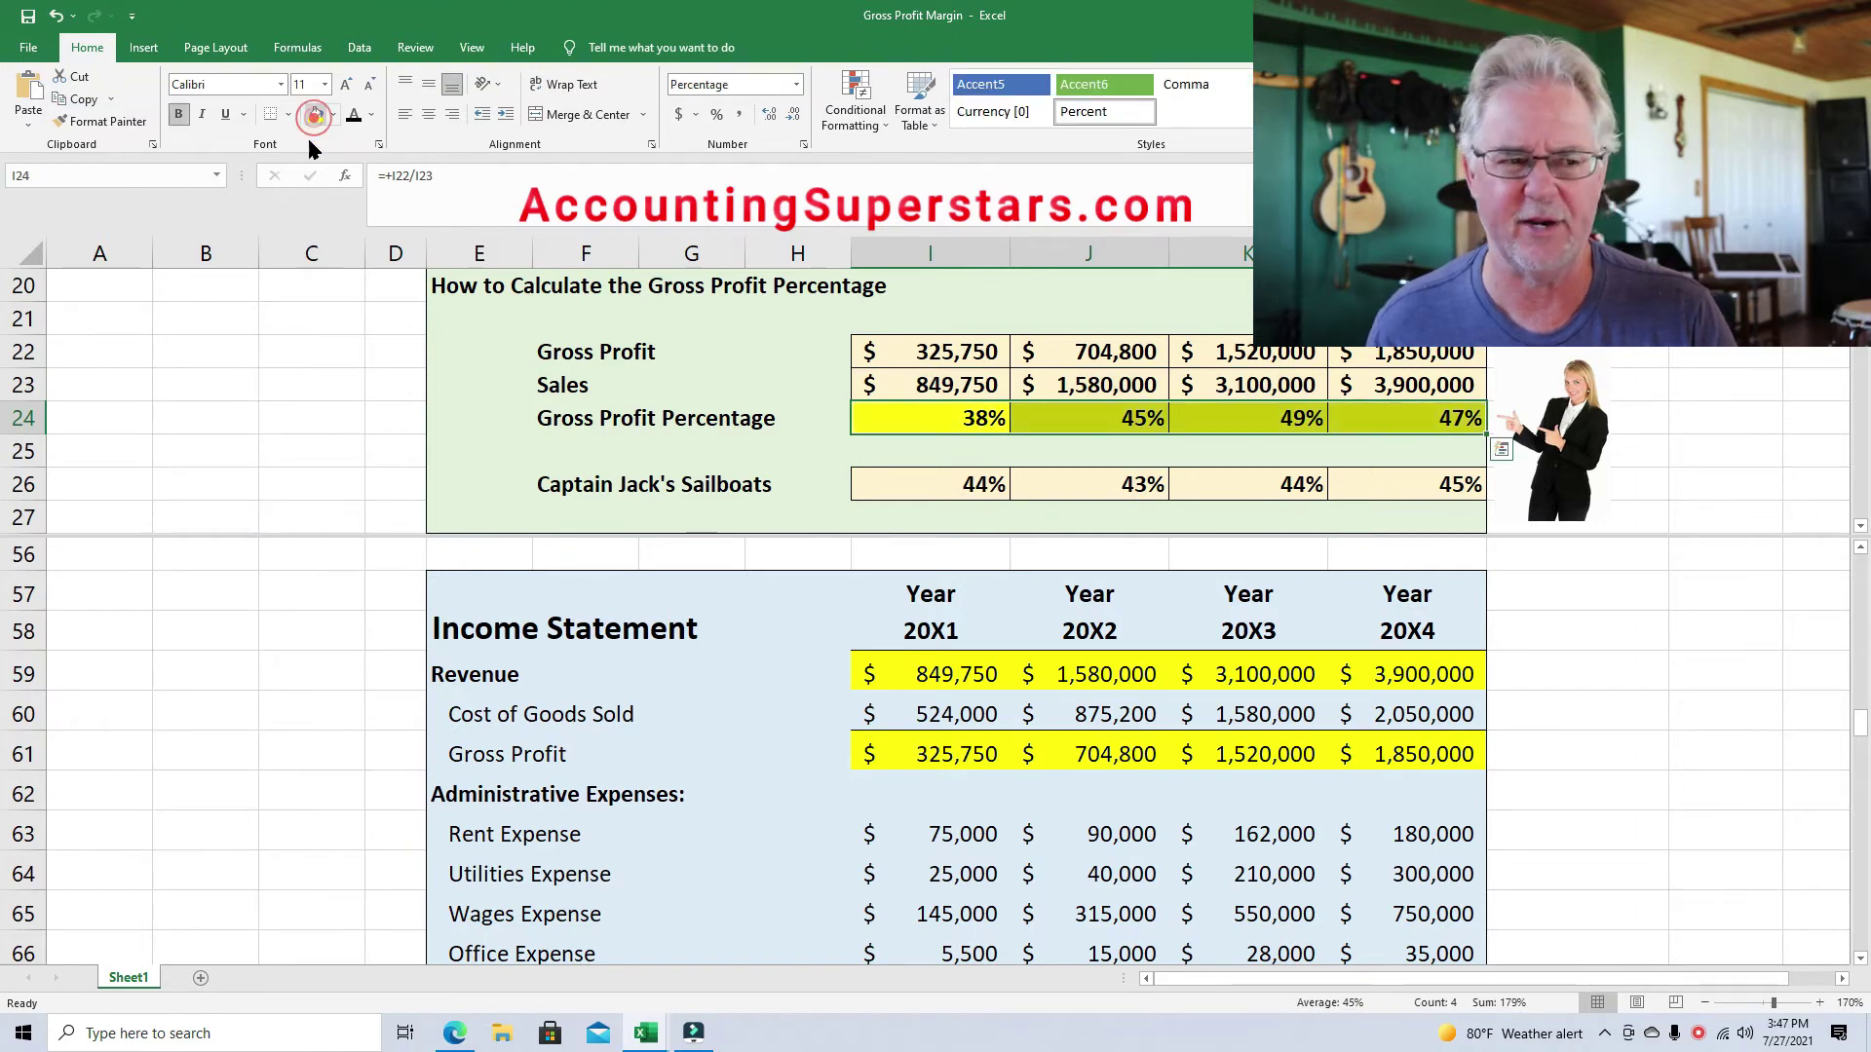
click(327, 420)
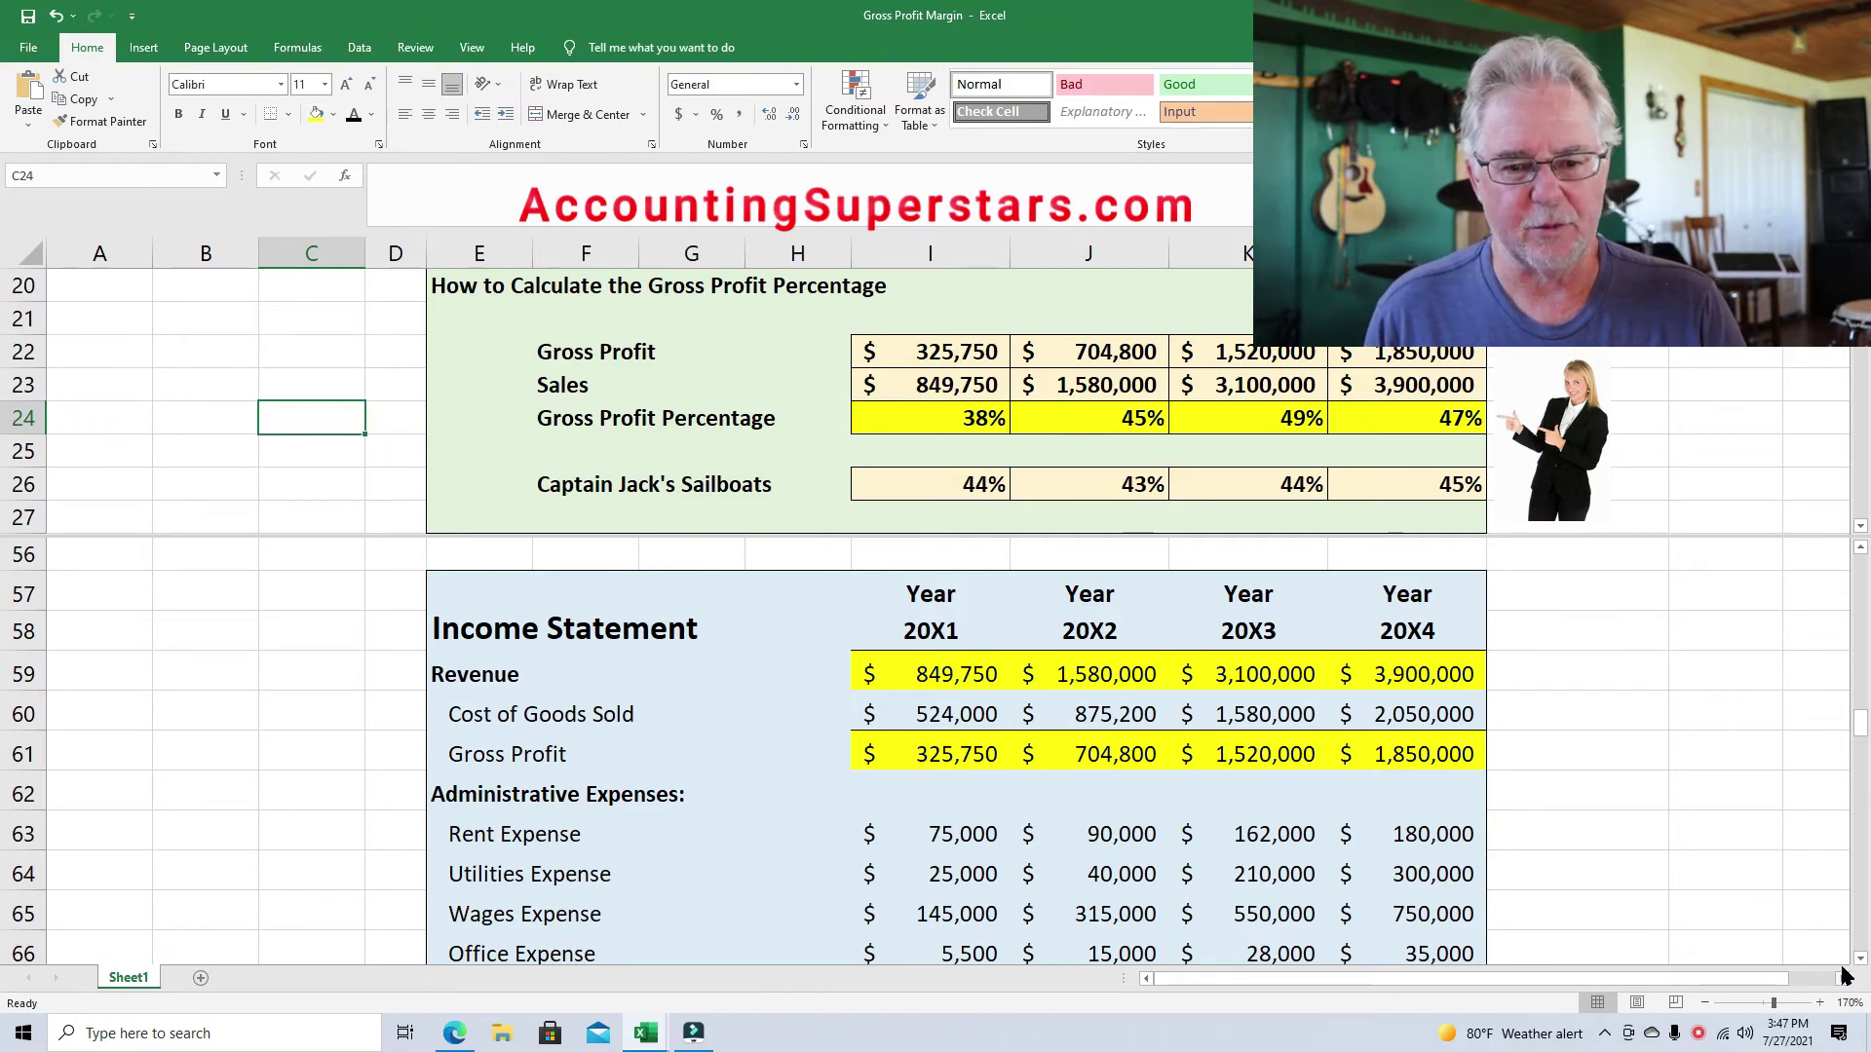
scroll(1863, 964, down, 4)
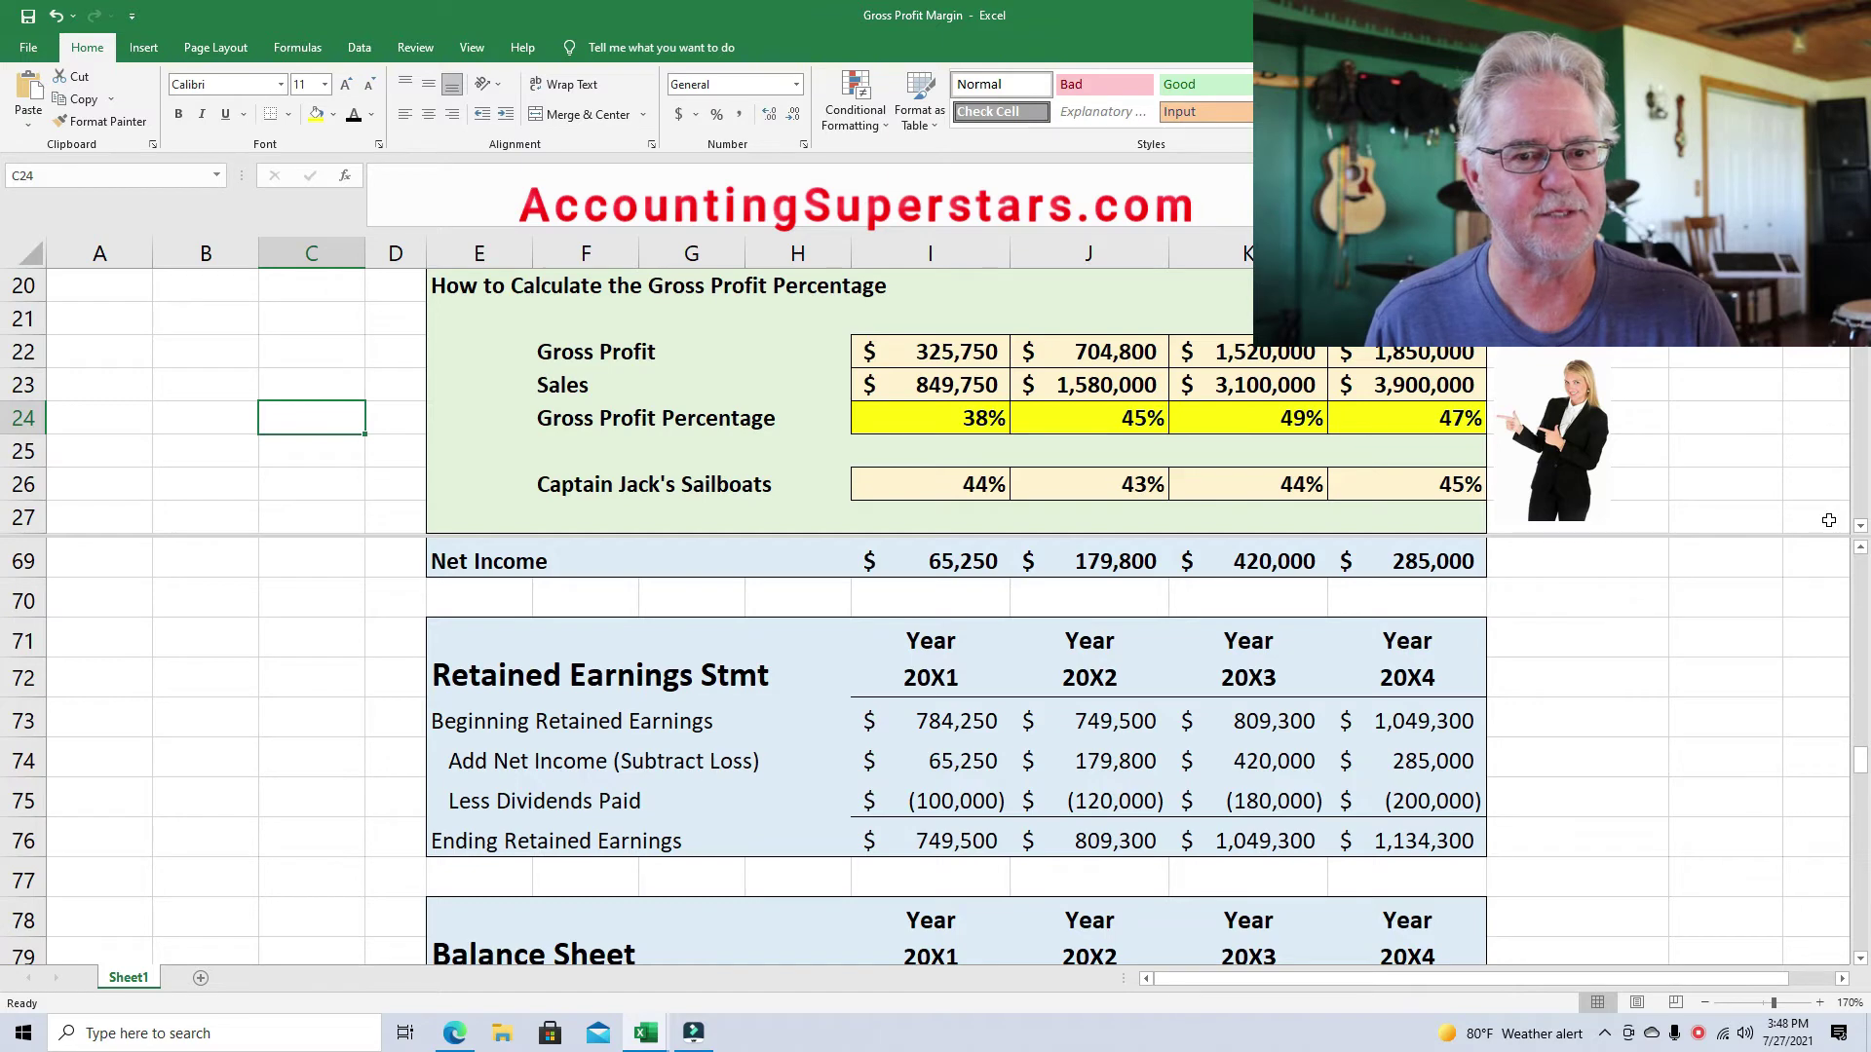
Enlarge the upper pane to row 36 and bring the 'What Does the Gross Profit Percentage Indicate?' section into view.
drag(1650, 535, 1598, 829)
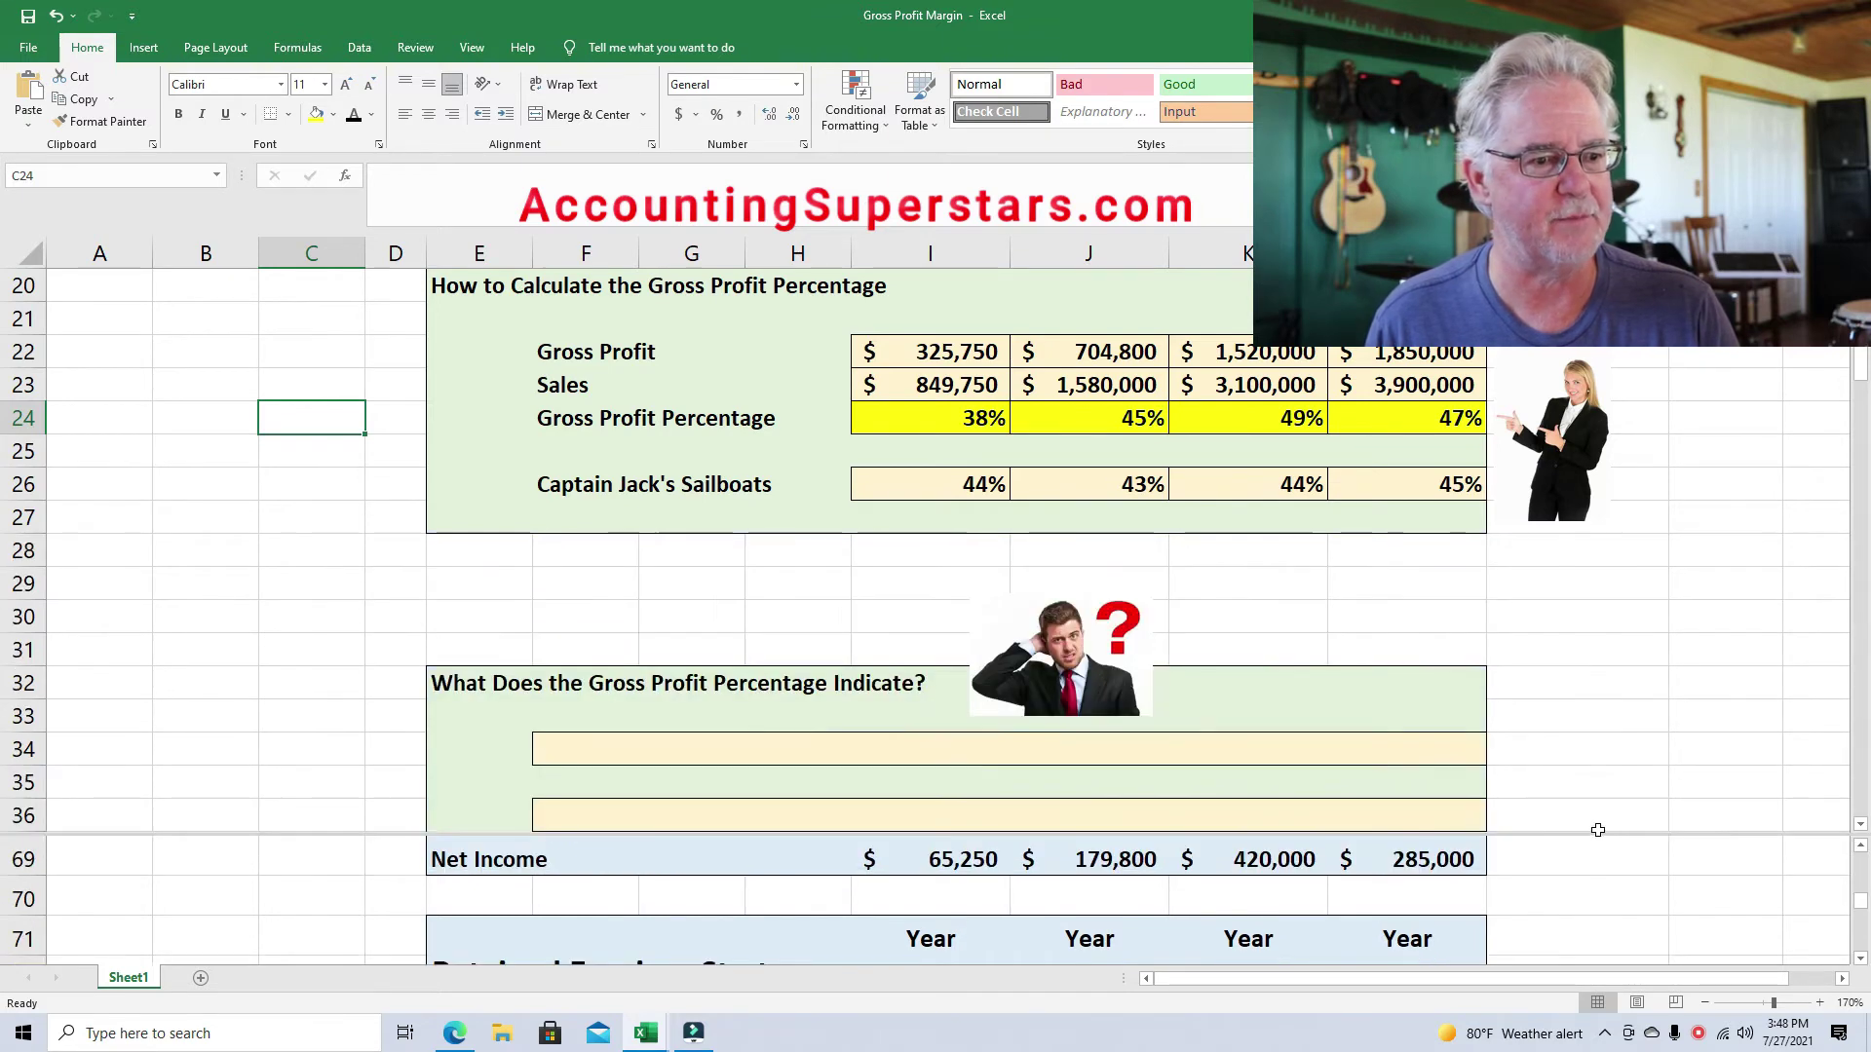
click(1862, 826)
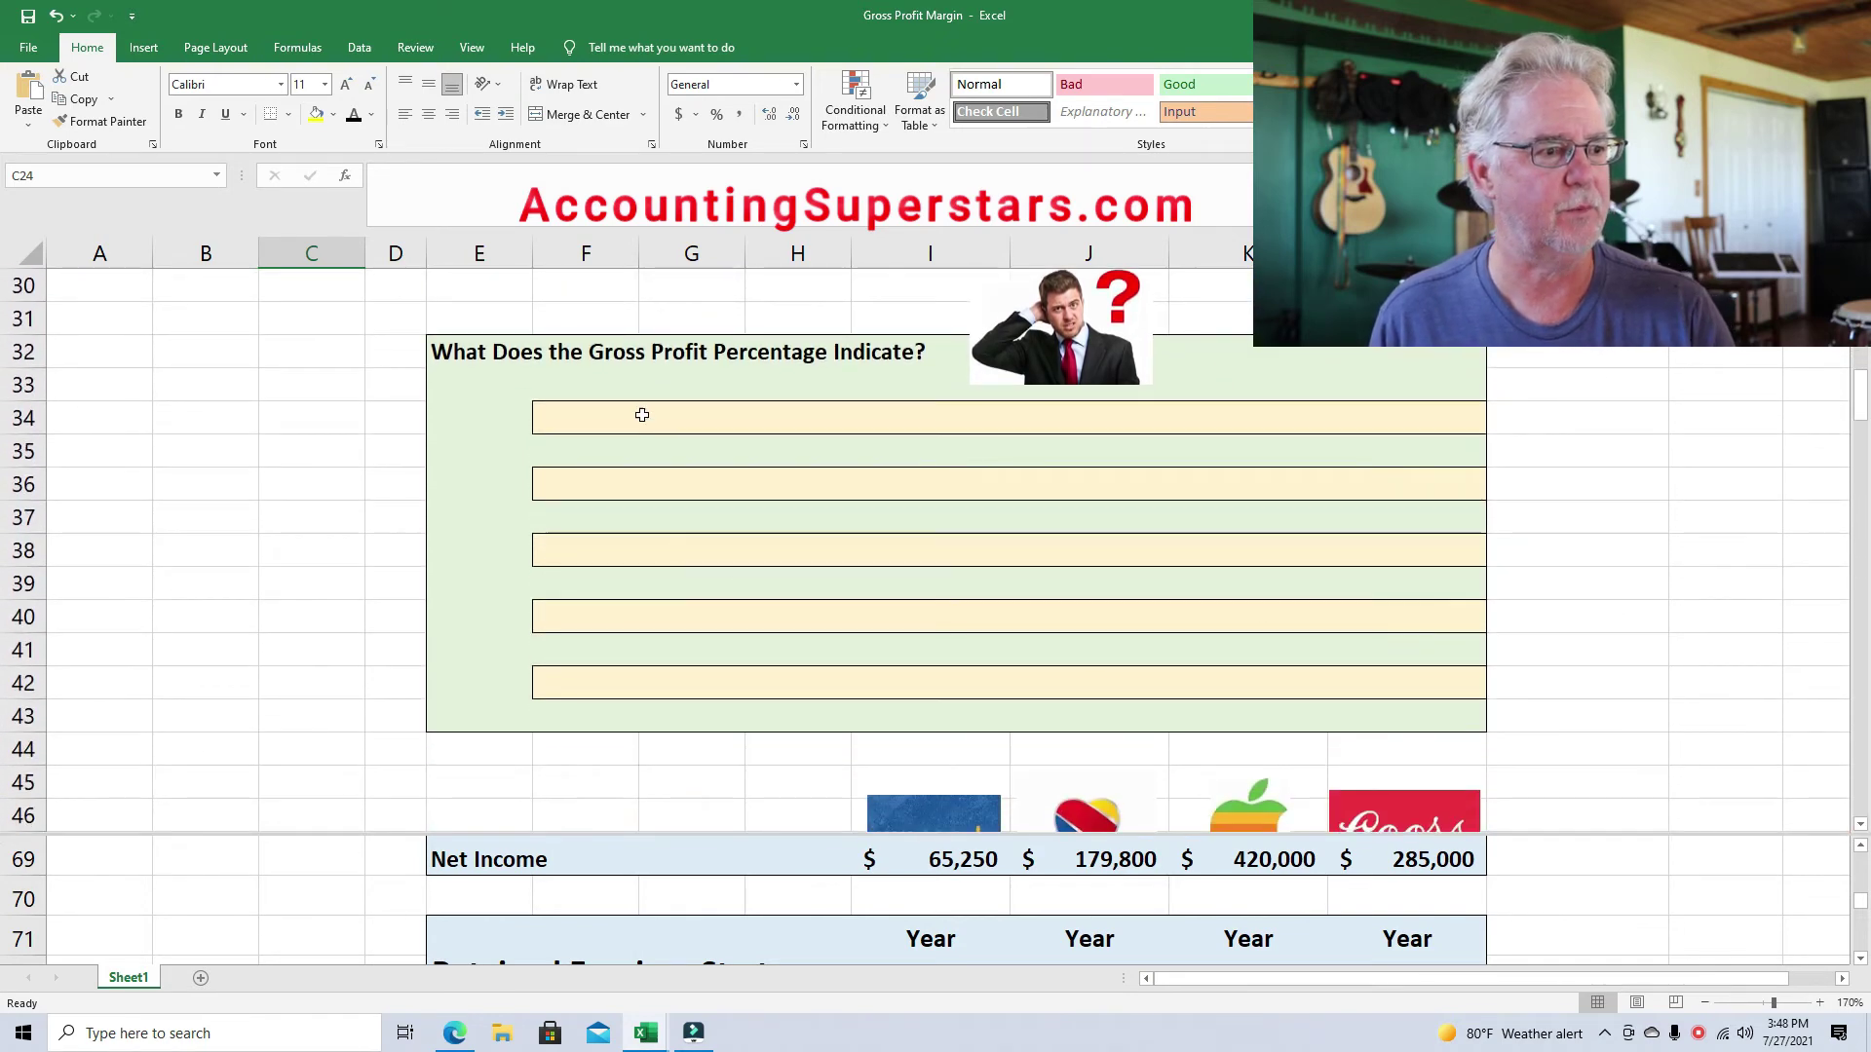
Reveal the first two explanation statements in F34 and F36.
click(575, 407)
click(353, 114)
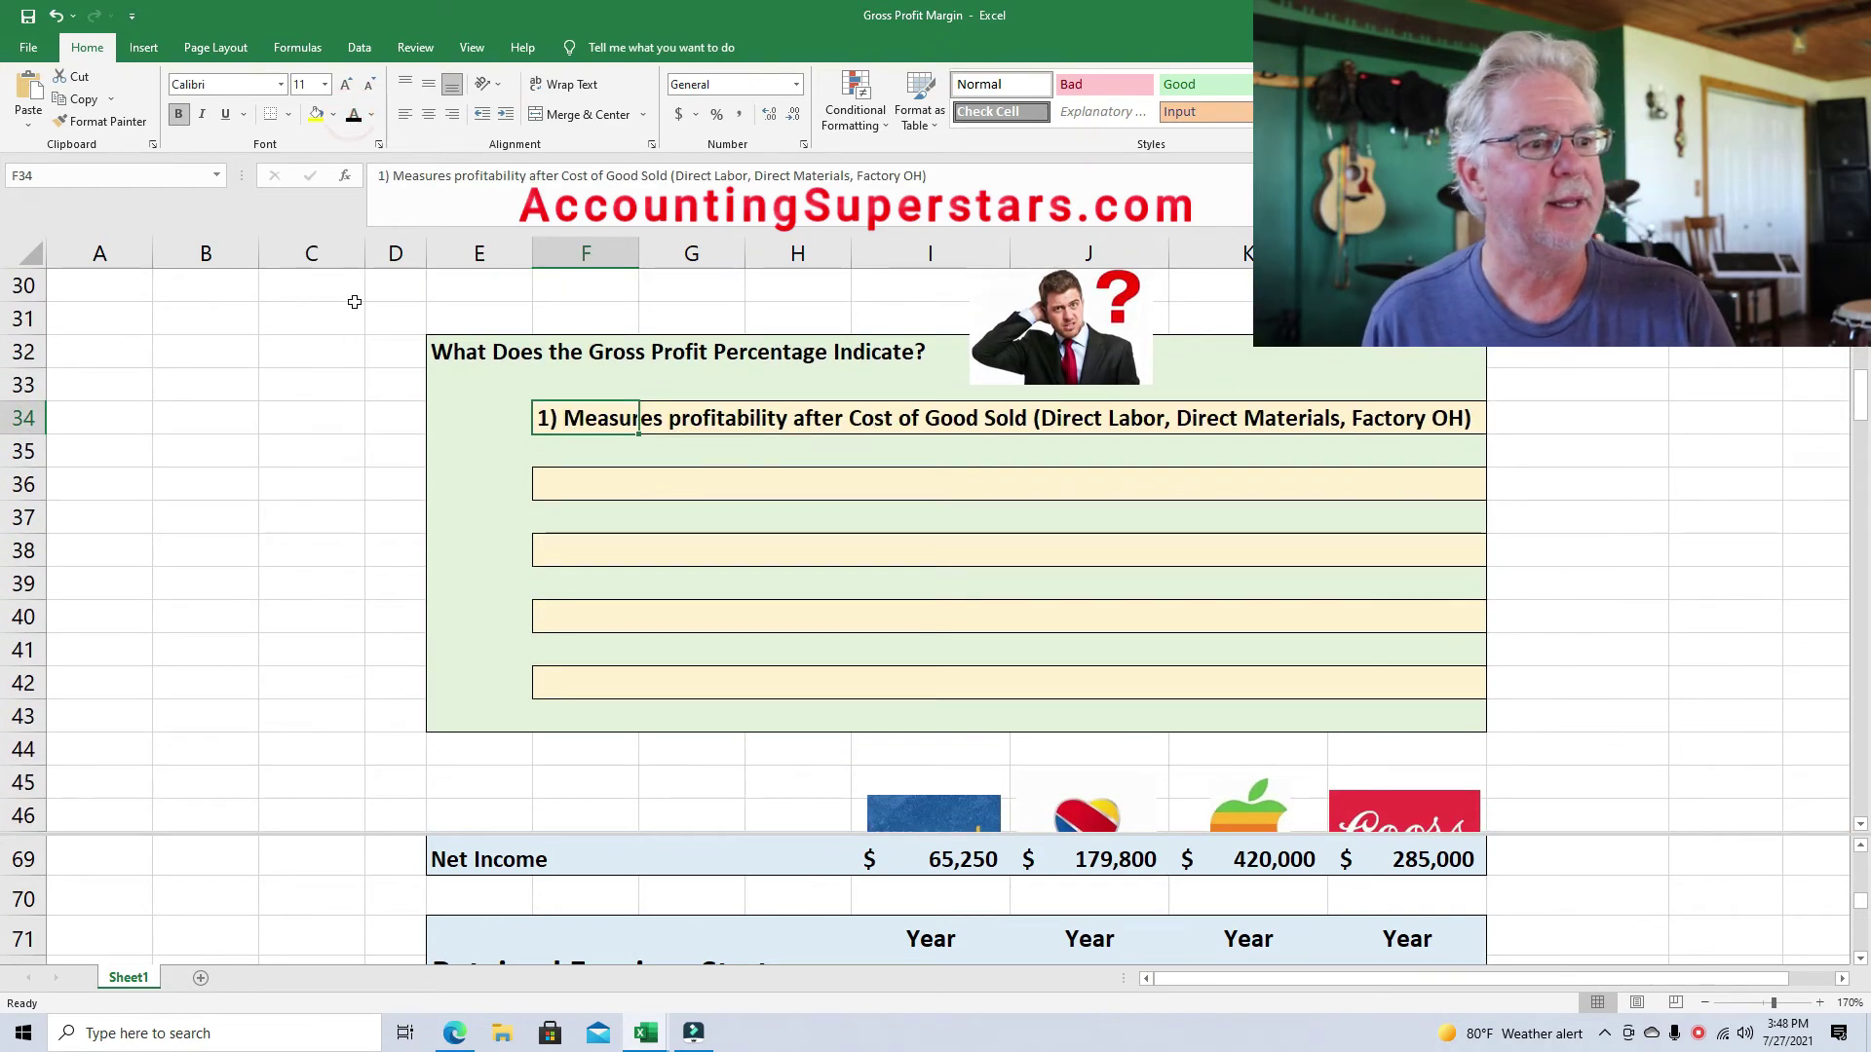
click(369, 440)
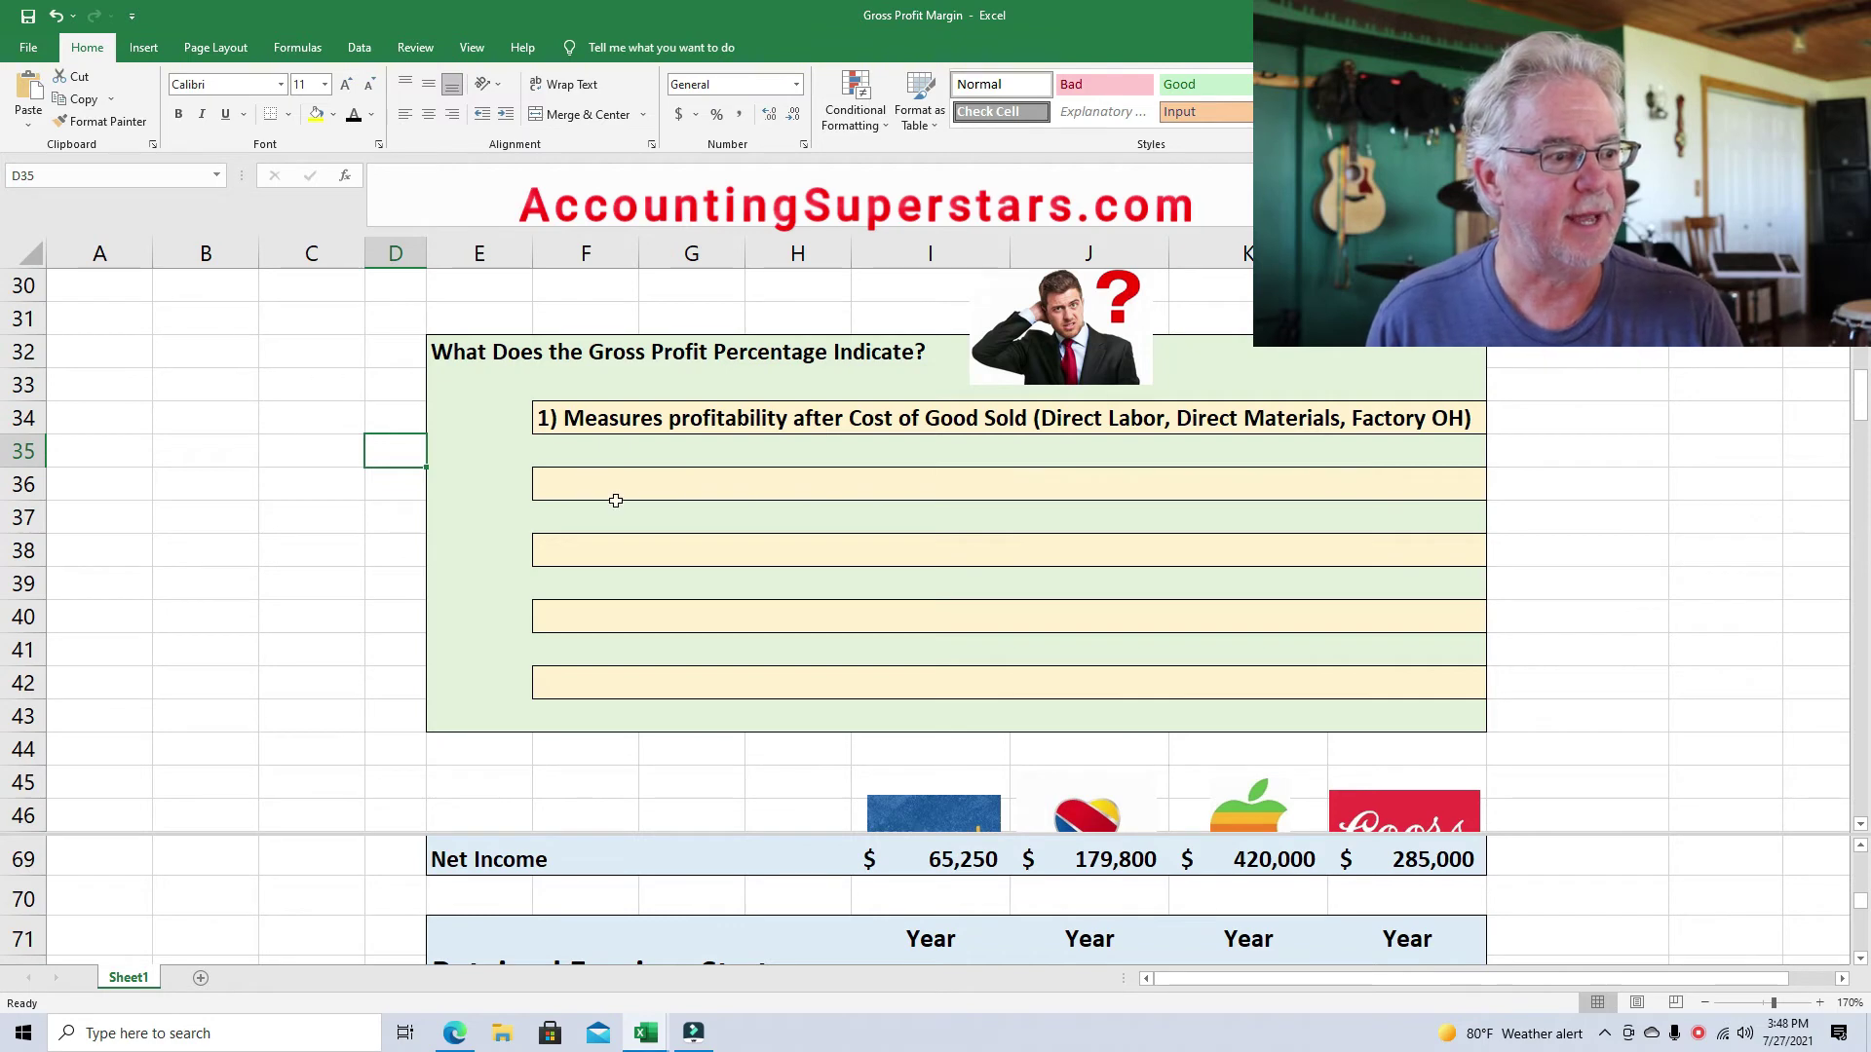
click(565, 484)
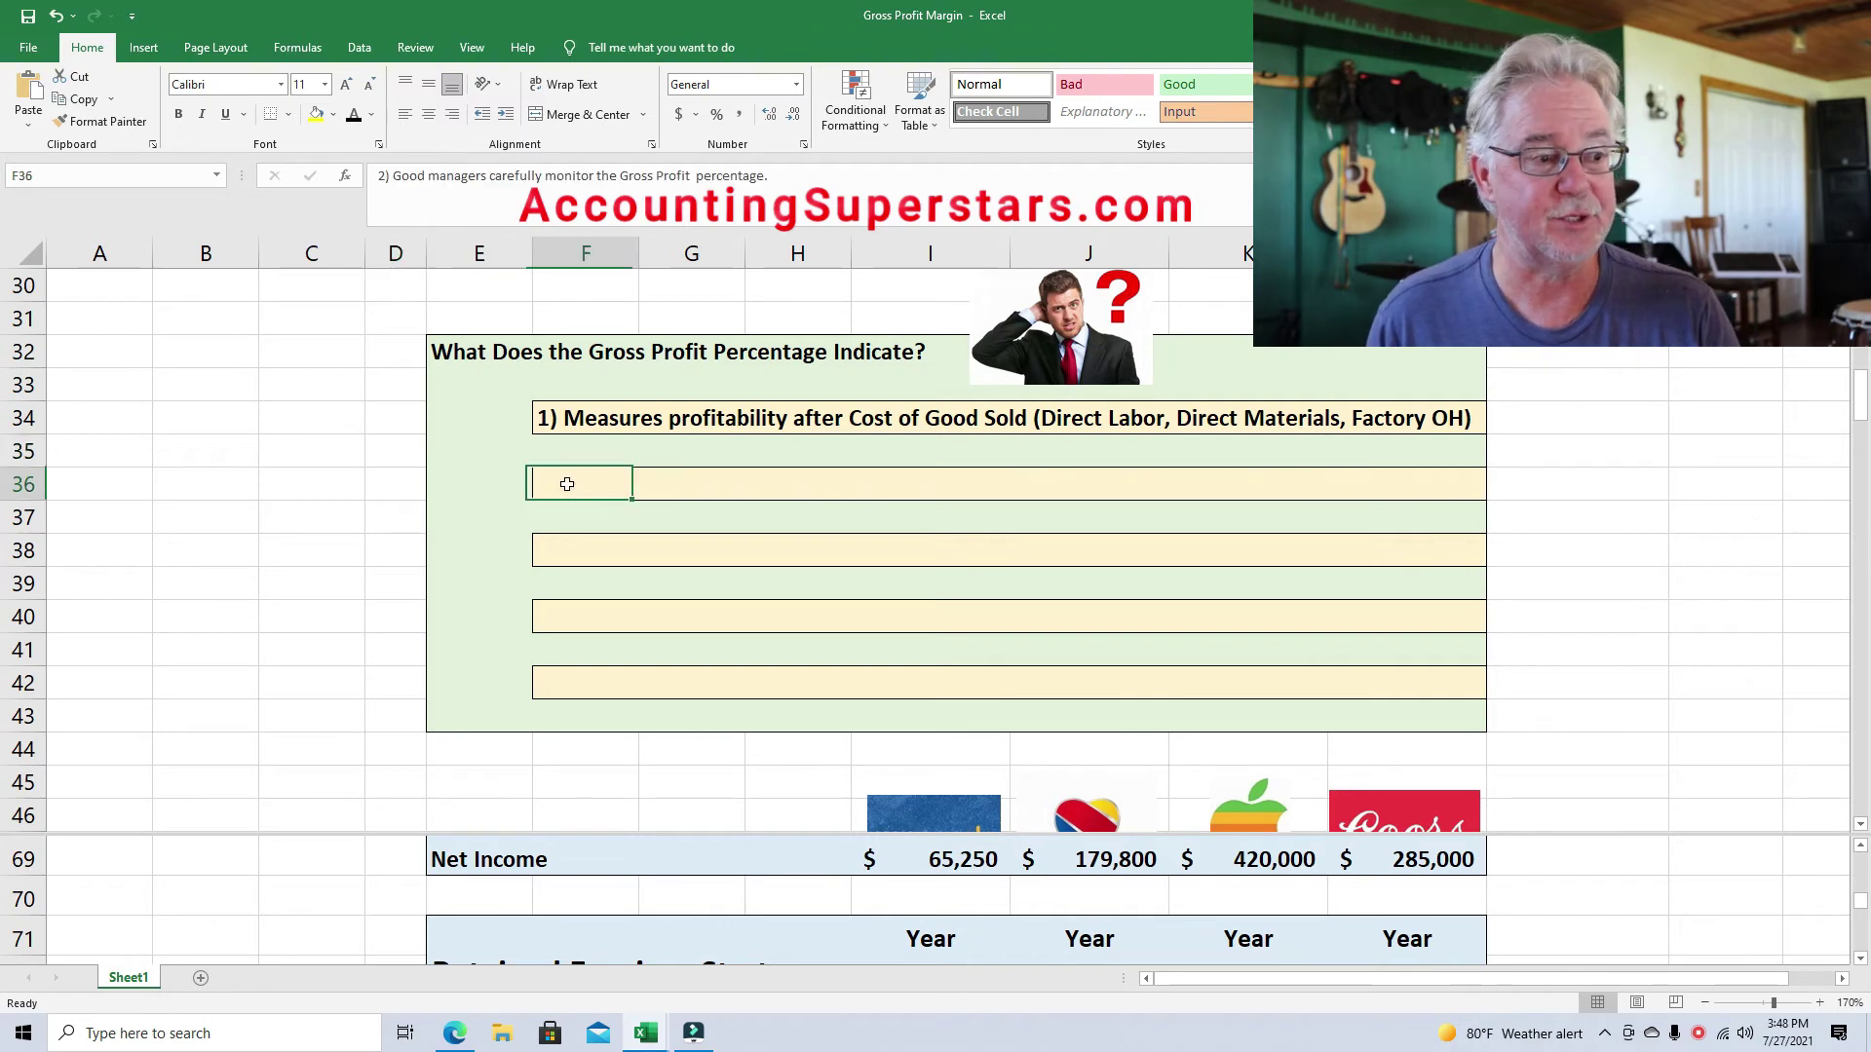
click(354, 114)
click(396, 476)
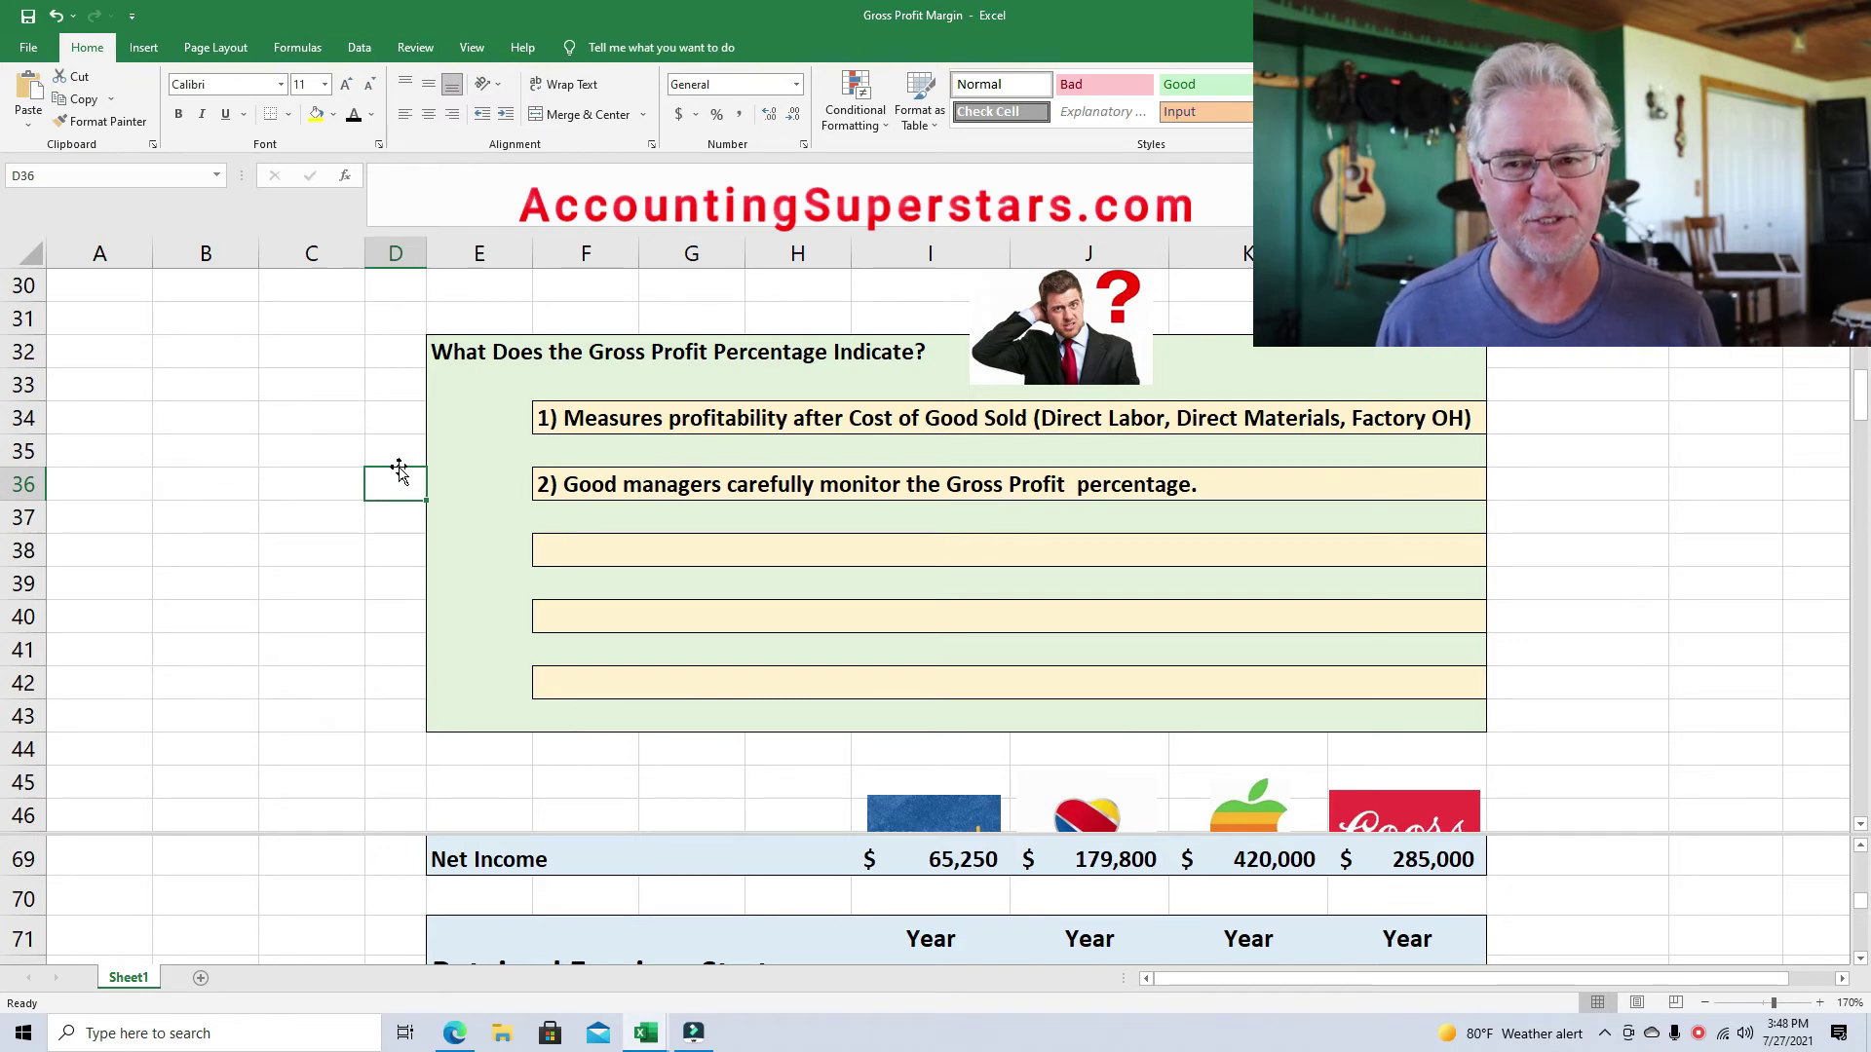
Reveal the third and fourth statements in F38 and F40, ending with stability over time.
click(569, 547)
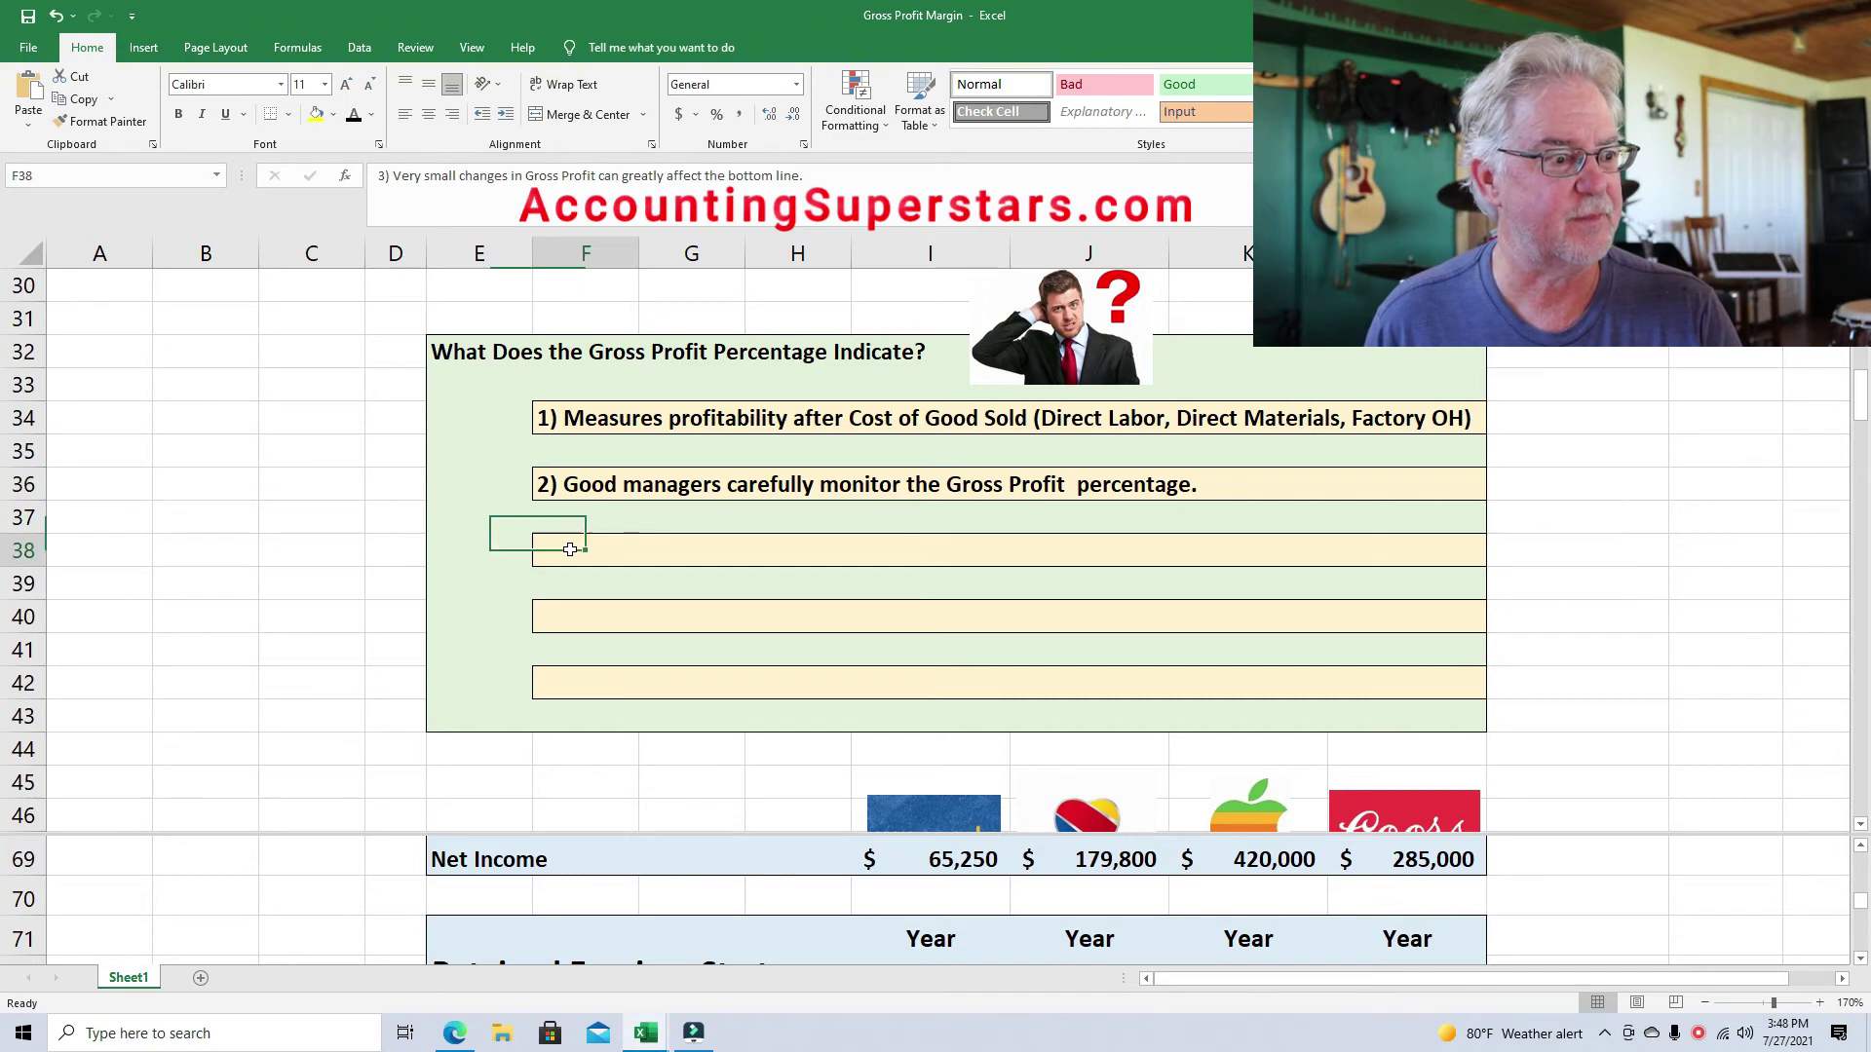
click(361, 119)
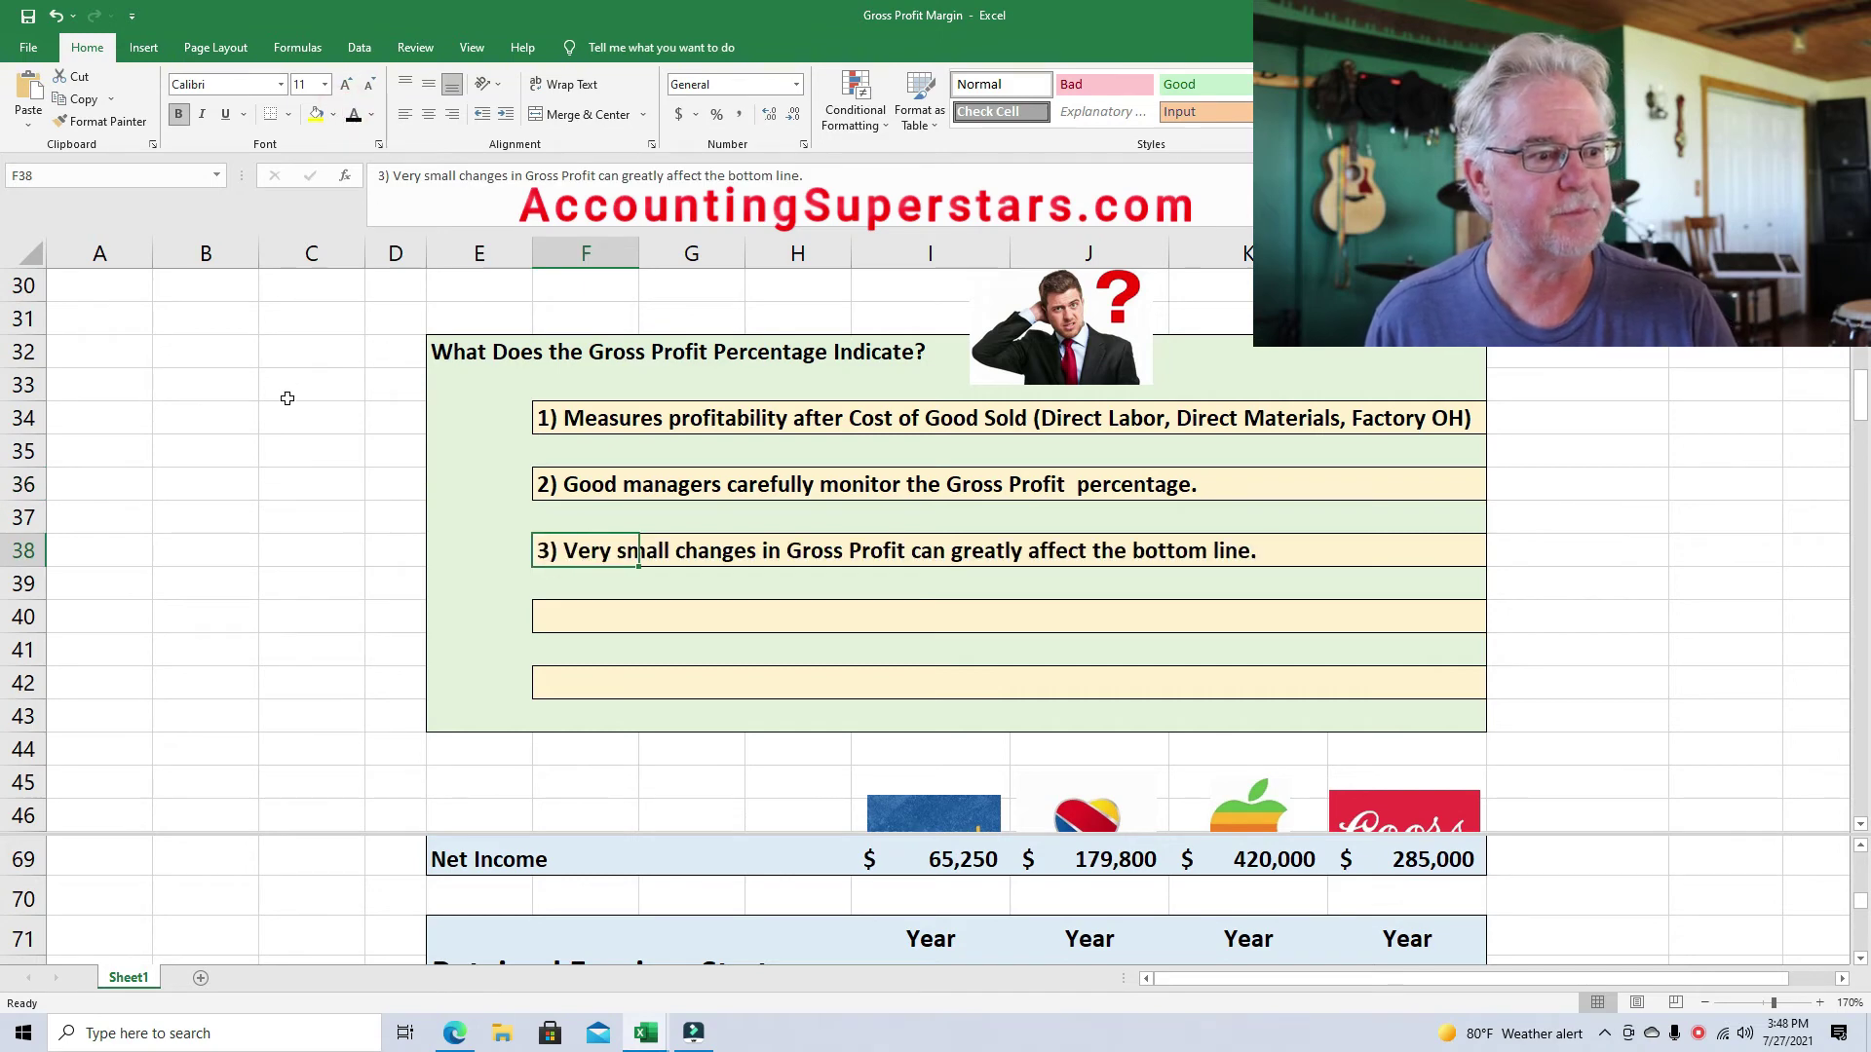
click(311, 483)
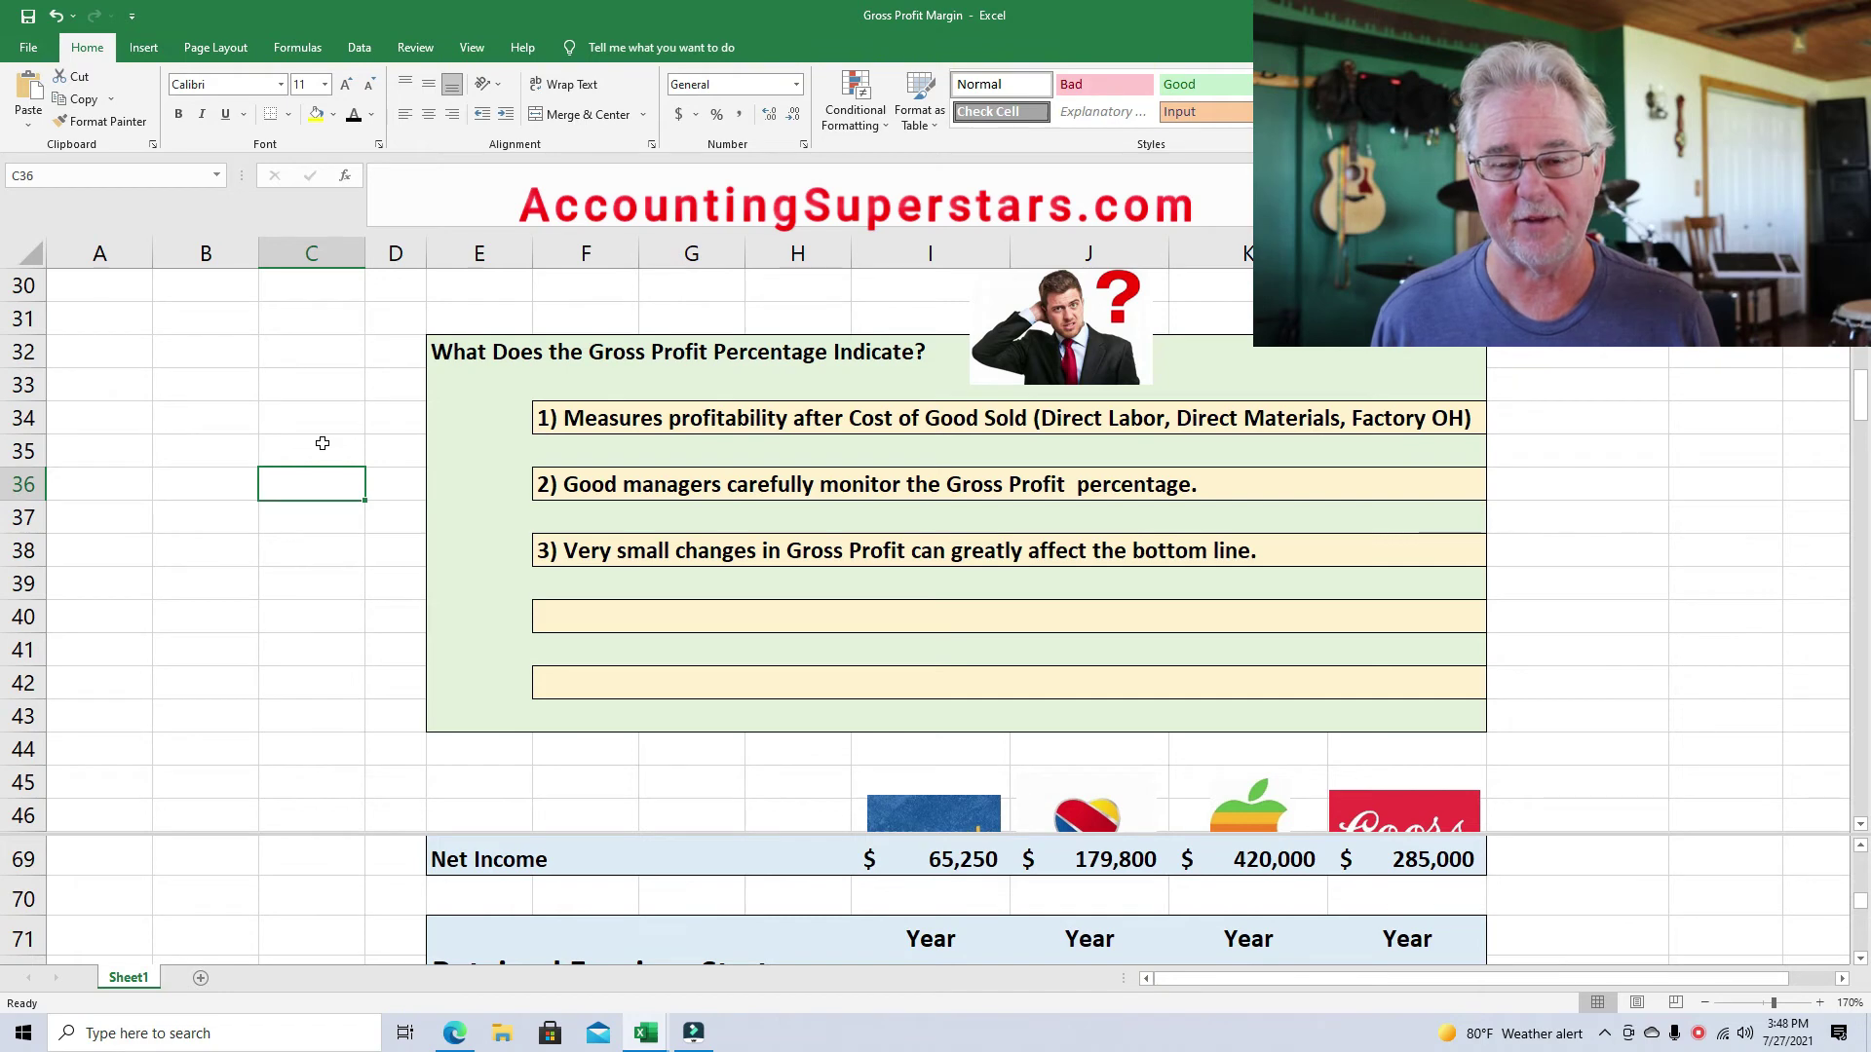
click(585, 617)
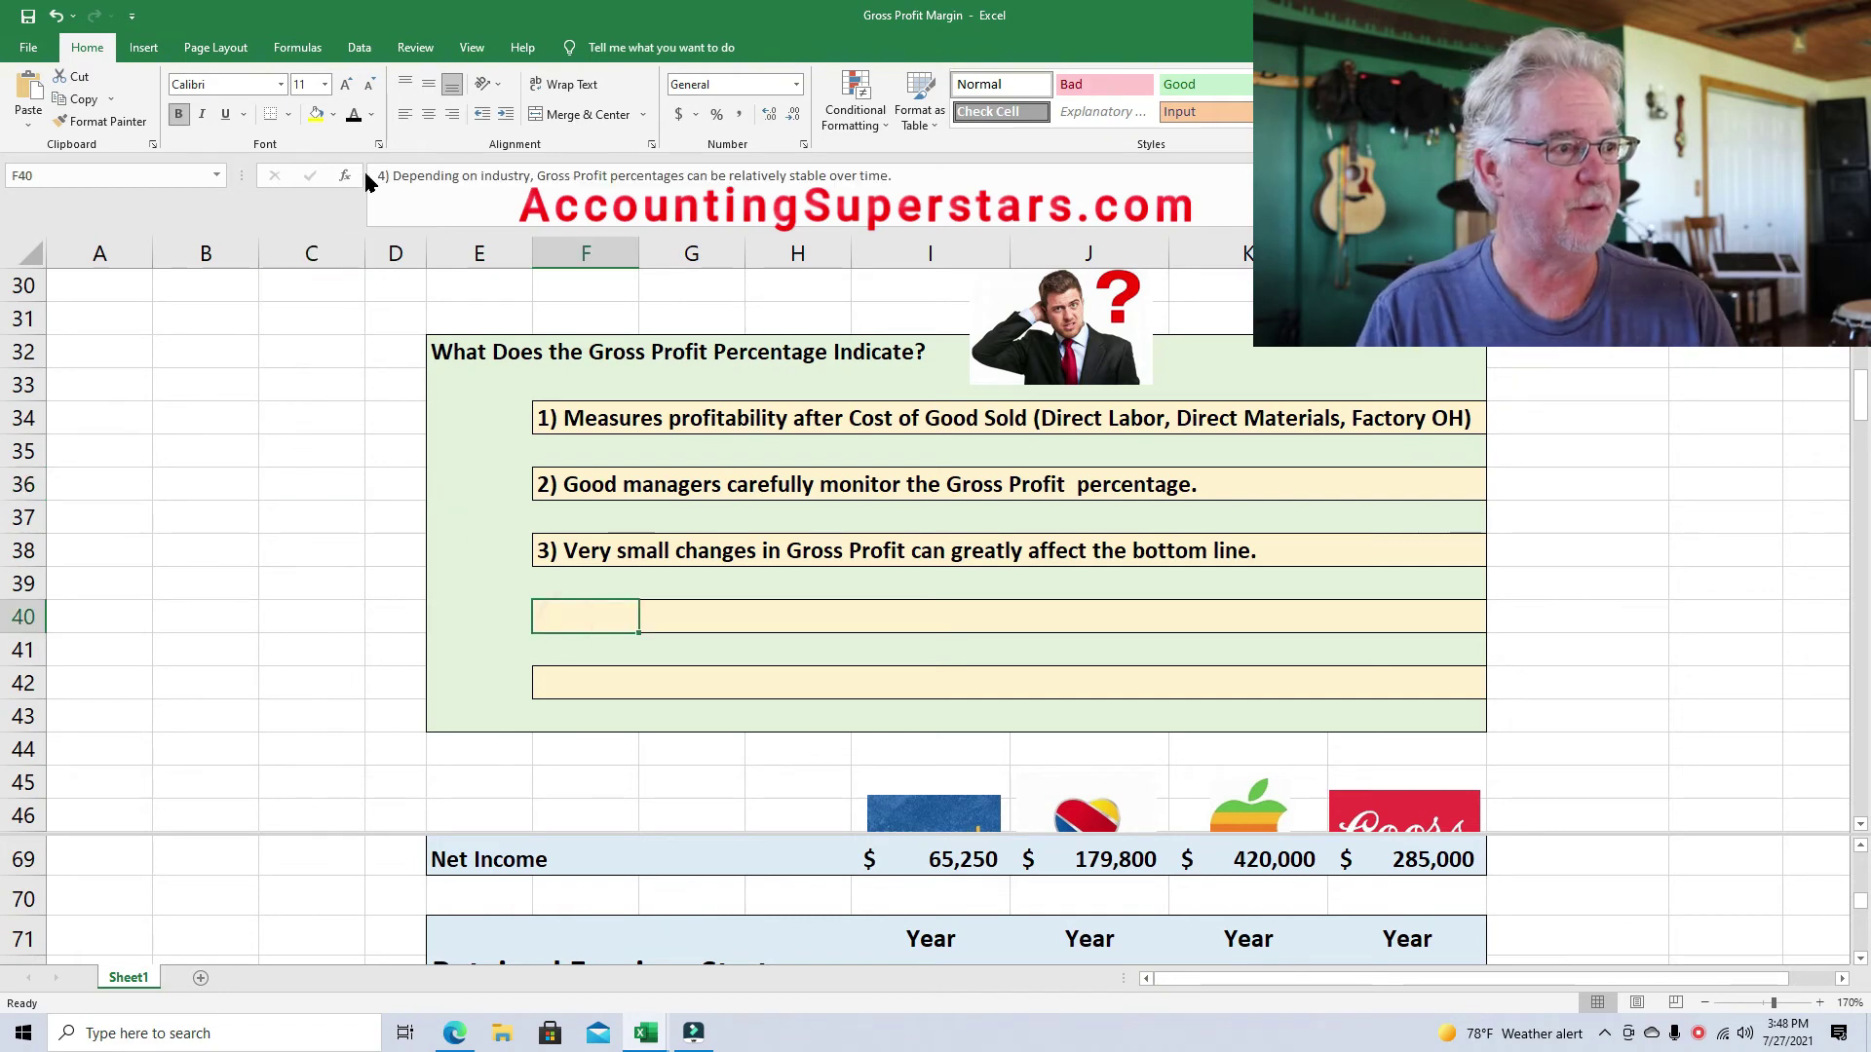
click(353, 114)
click(271, 529)
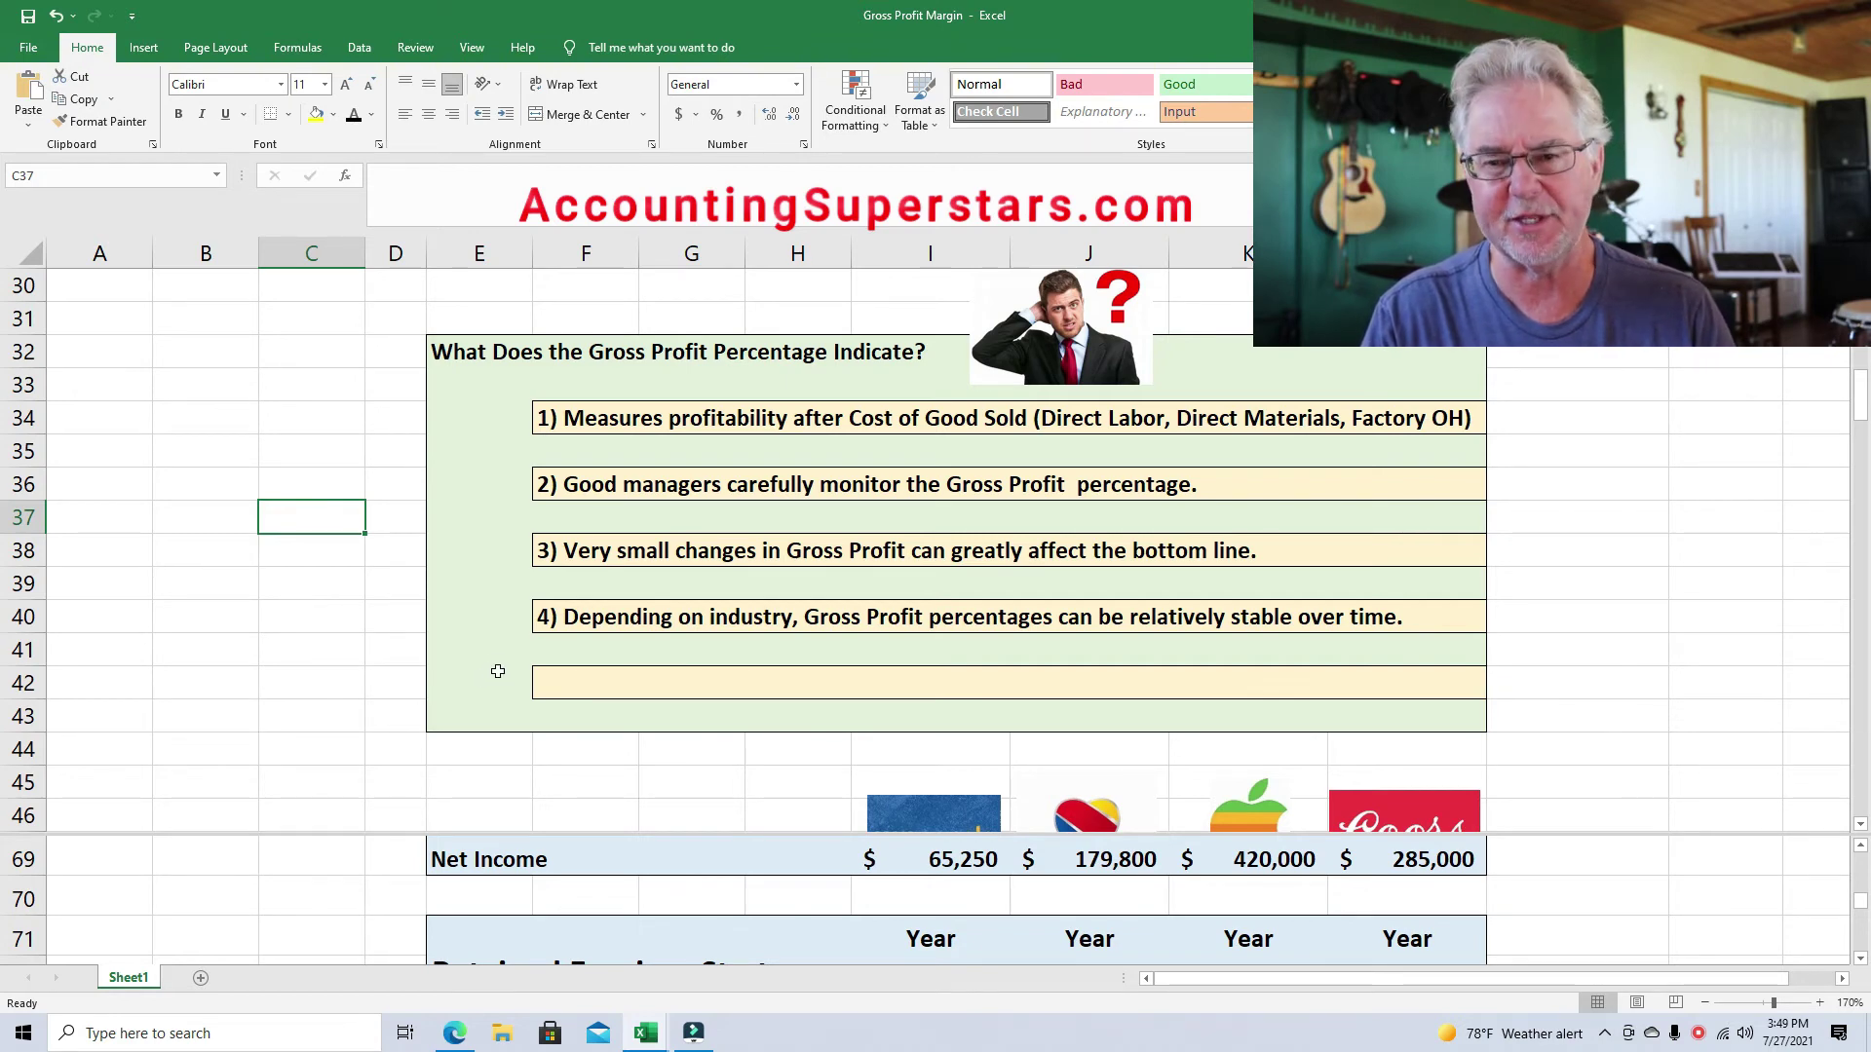
click(576, 663)
click(577, 679)
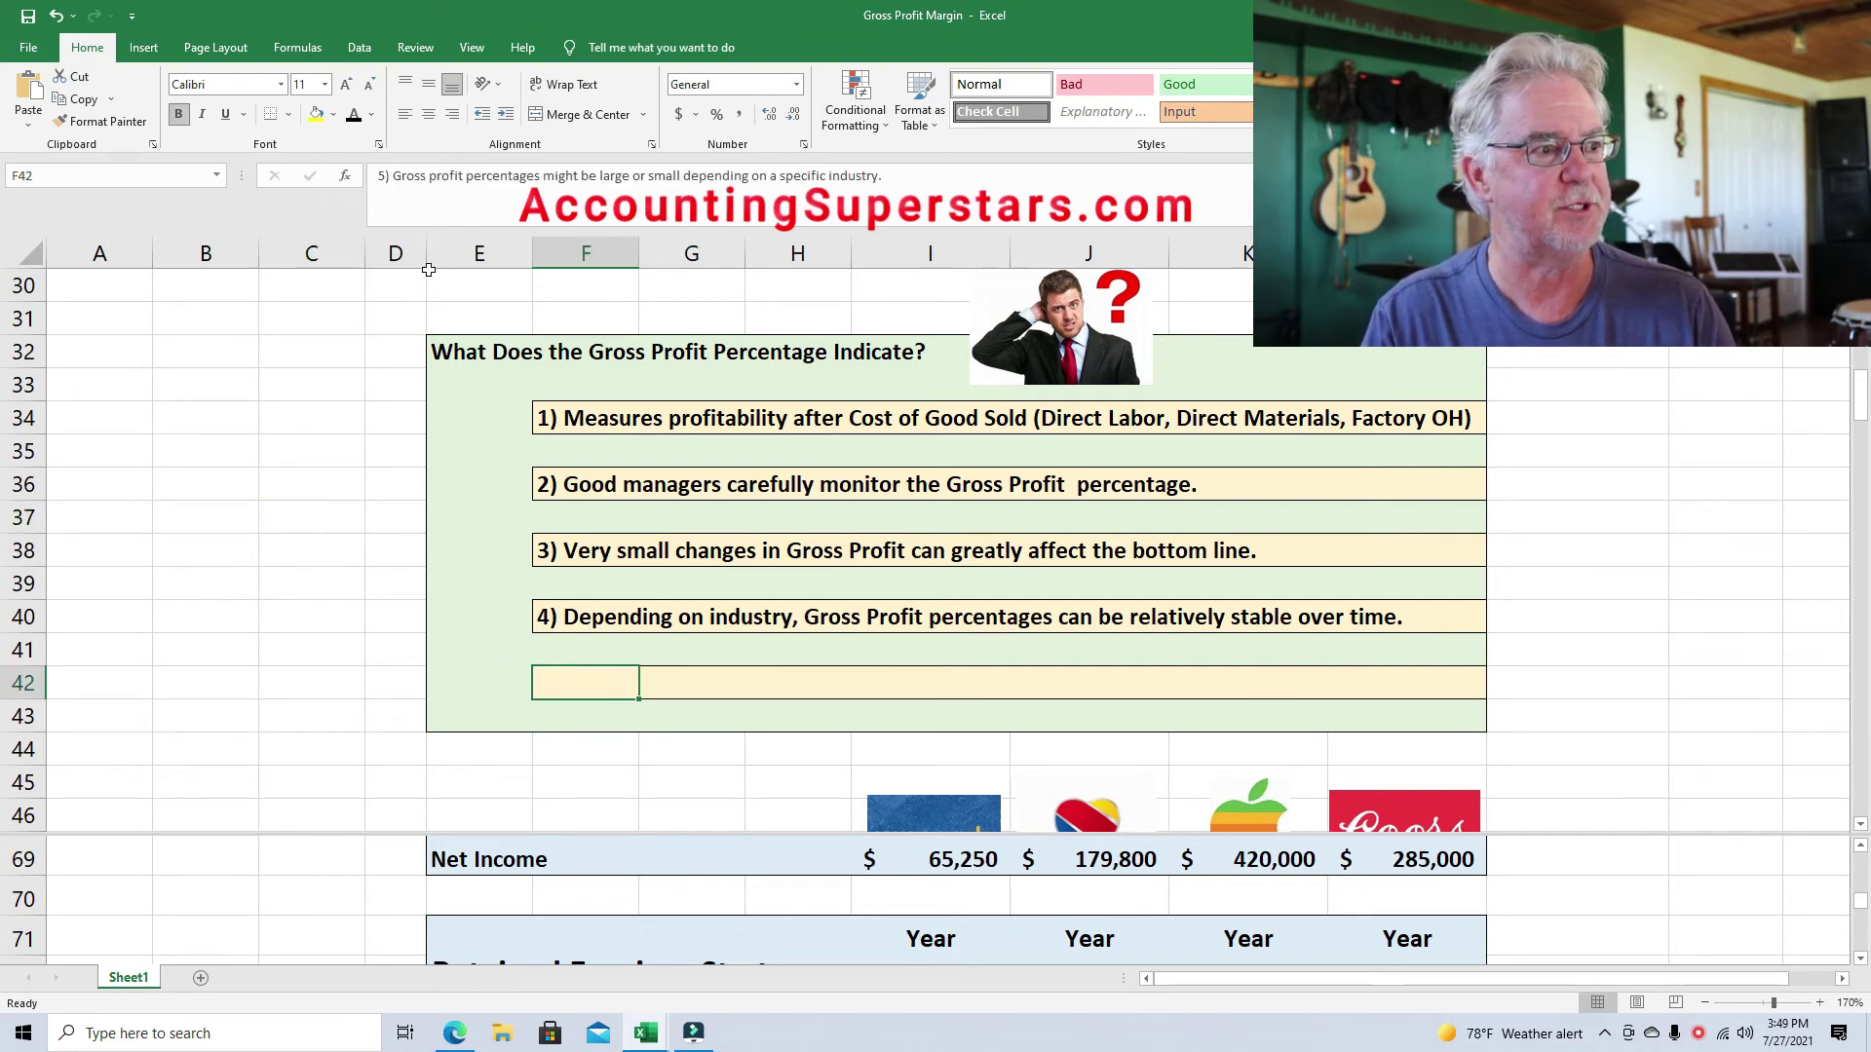